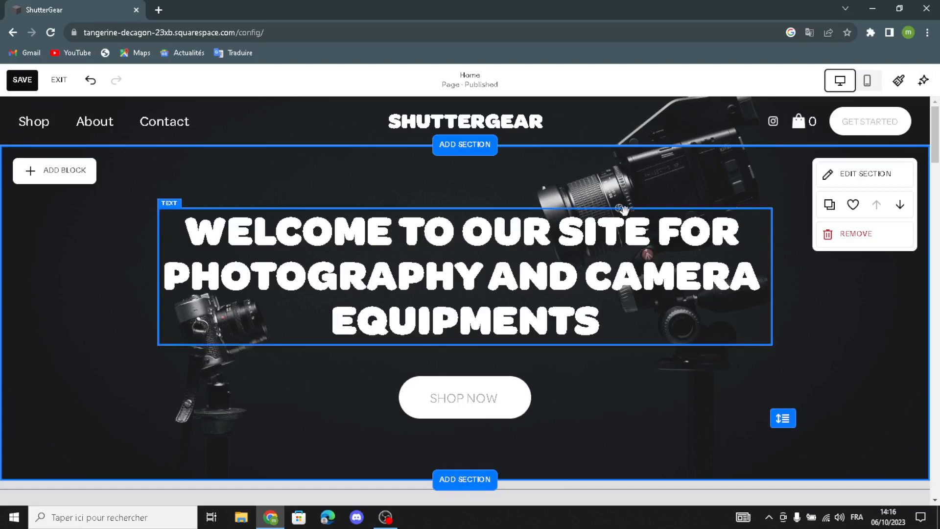
Open the SALE 25% OFF banner's settings, leave it without a link, and show its design options
scroll(612, 220, "down", 3)
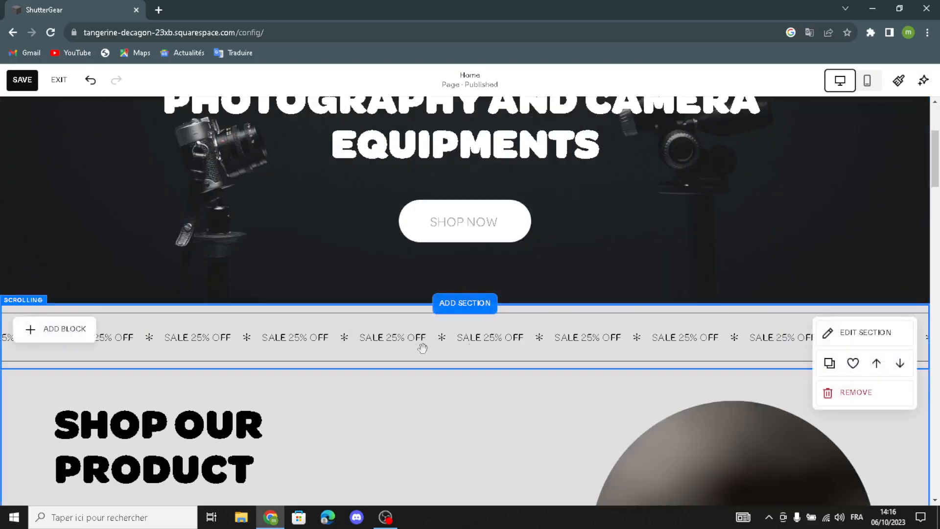
left_click(116, 340)
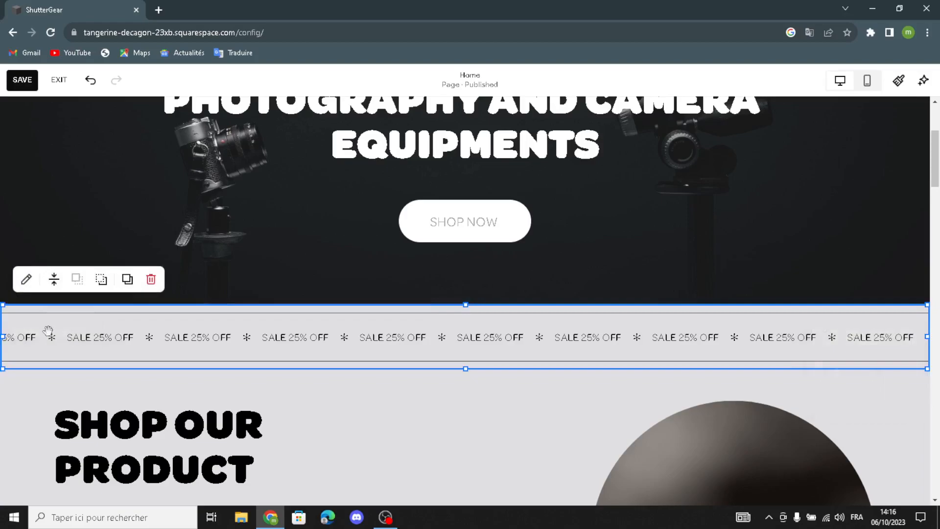
left_click(27, 280)
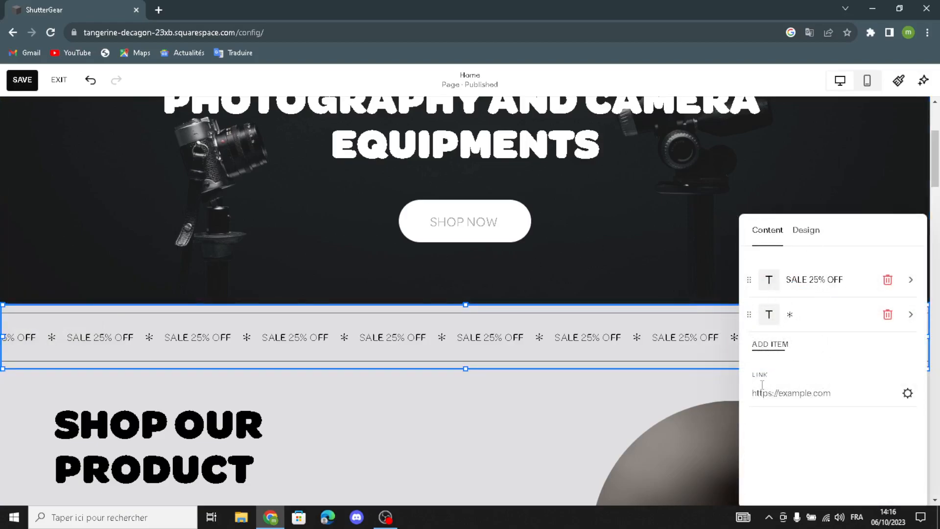
left_click(908, 393)
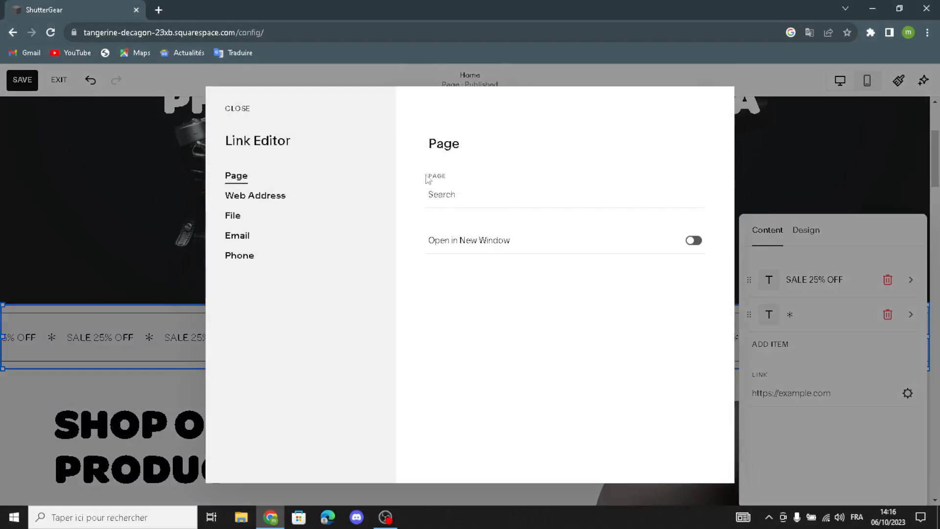
left_click(480, 200)
left_click(498, 276)
left_click(238, 110)
left_click(798, 234)
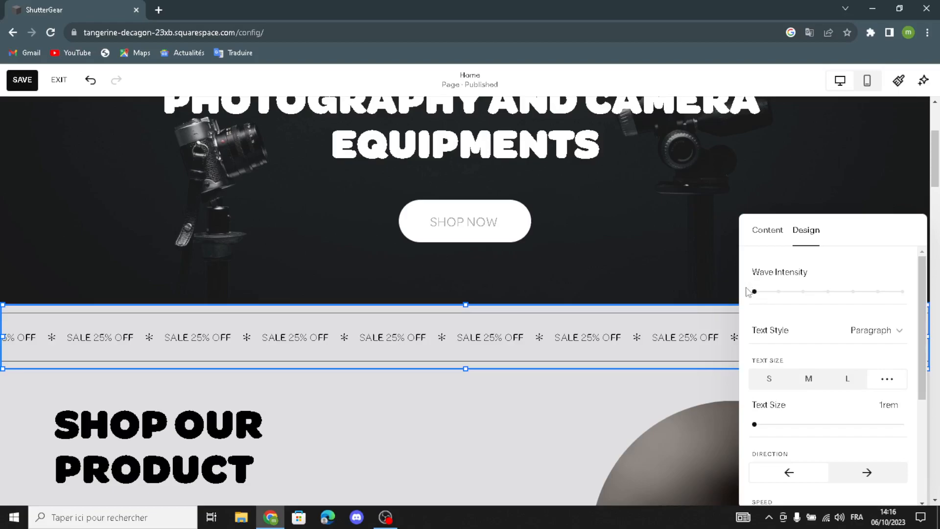
Give the SALE banner a third-step wave intensity, M wave width and the Heading text style
left_click_drag(754, 294, 805, 290)
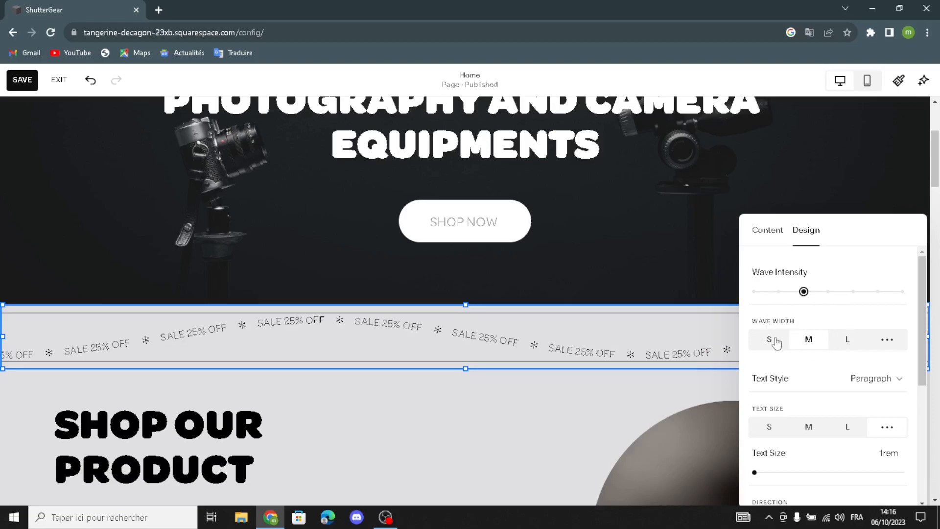
left_click(844, 341)
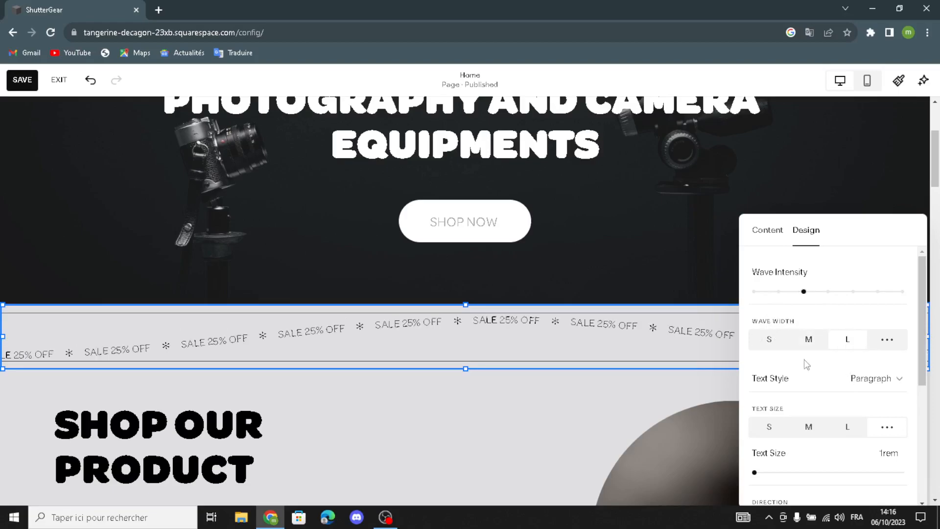
left_click(794, 343)
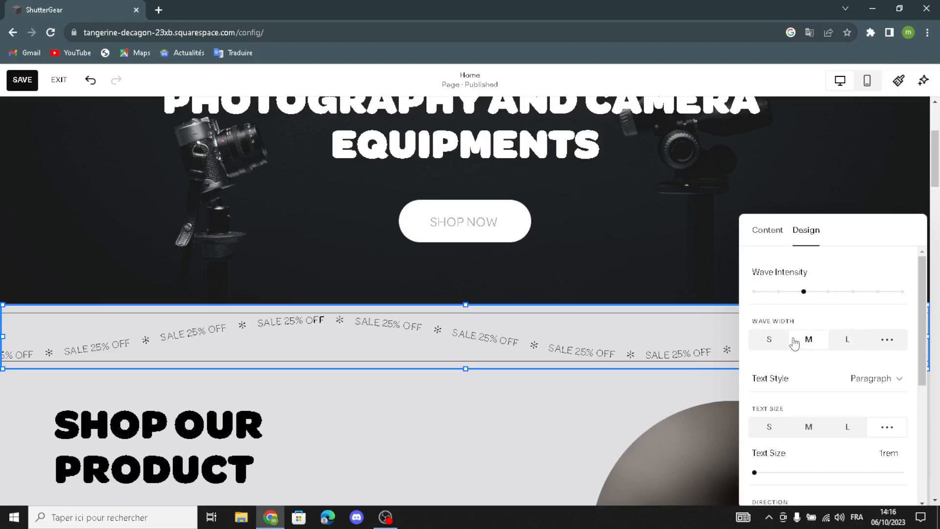
scroll(794, 342, "down", 1)
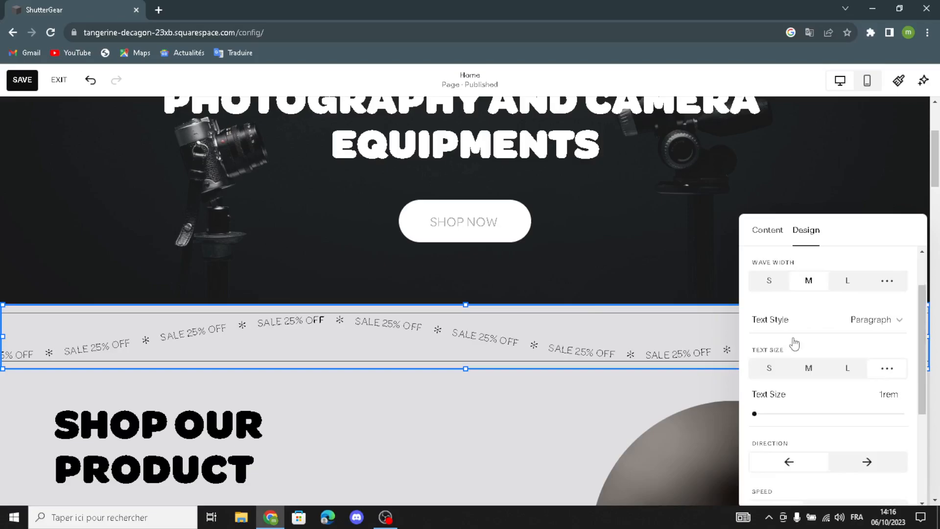
left_click(865, 328)
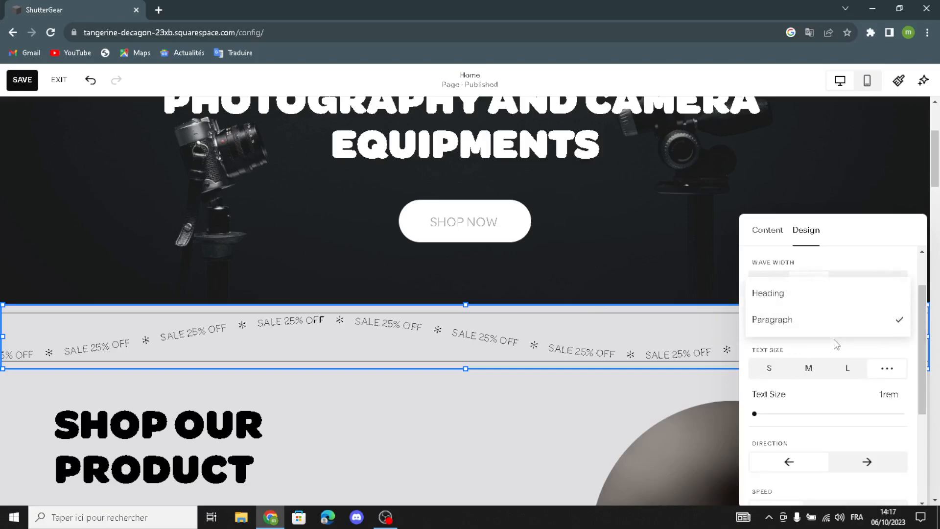
left_click(801, 304)
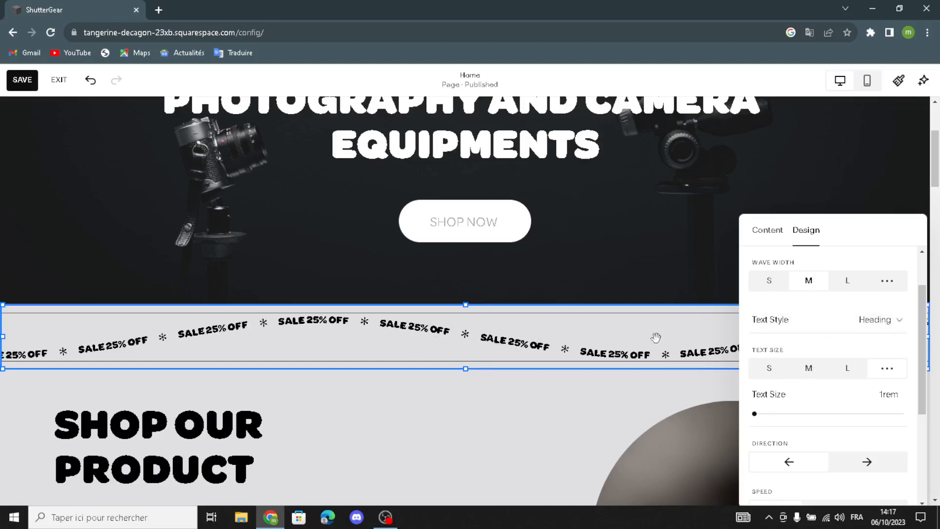
key("Escape")
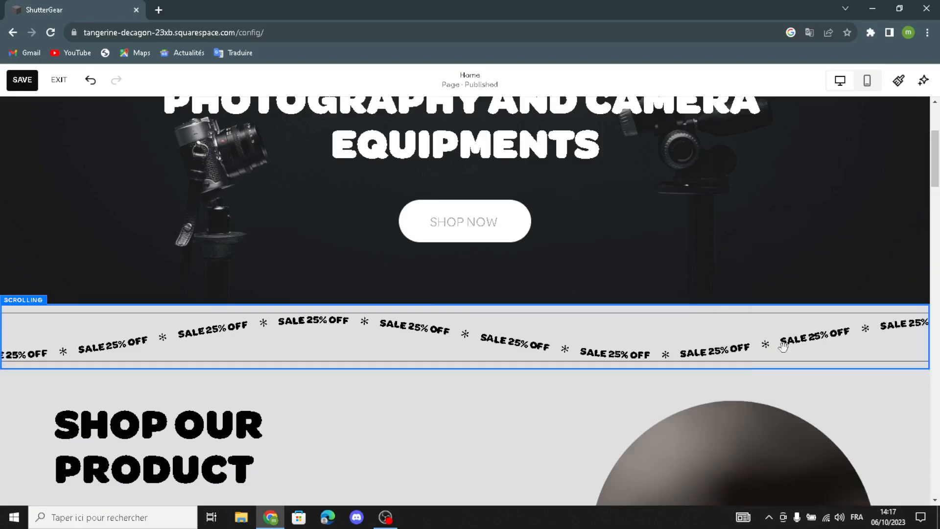
Delete the arched product image from the Shop Our Product section
left_click(692, 325)
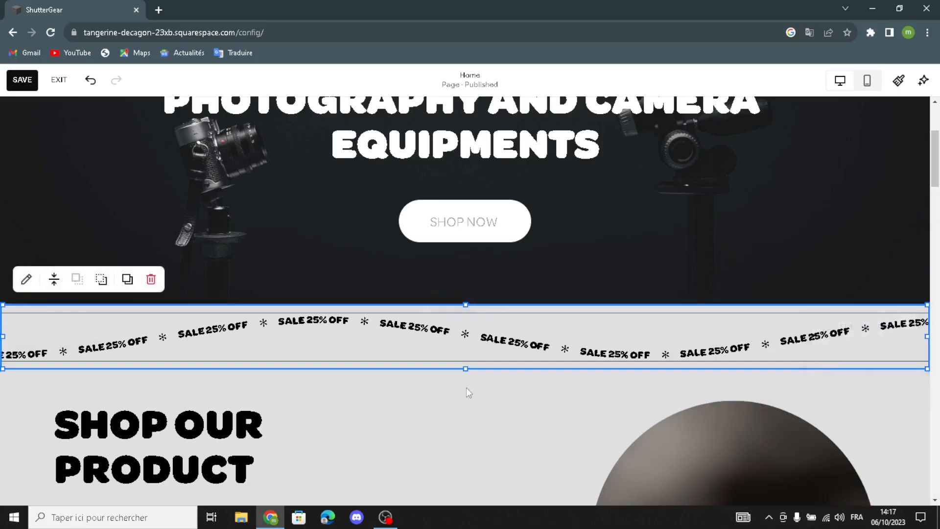
scroll(499, 384, "down", 5)
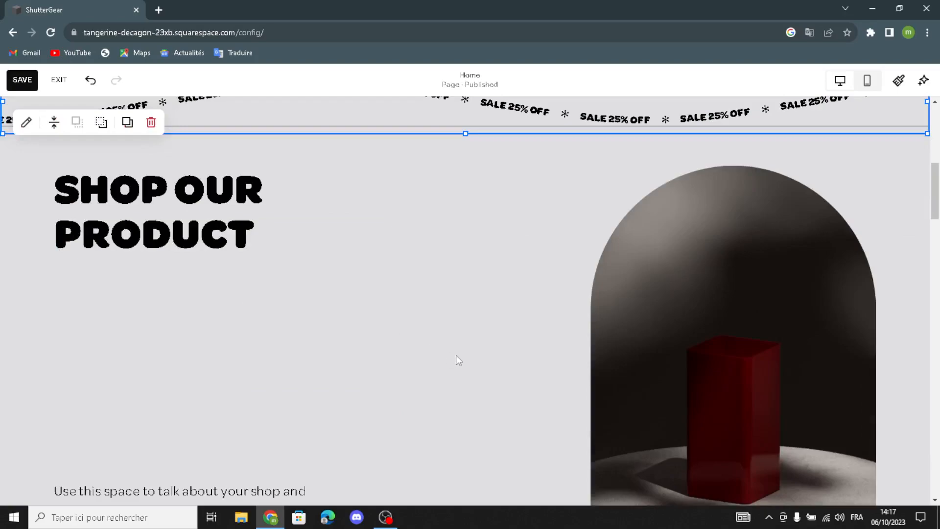
left_click(762, 251)
left_click(651, 142)
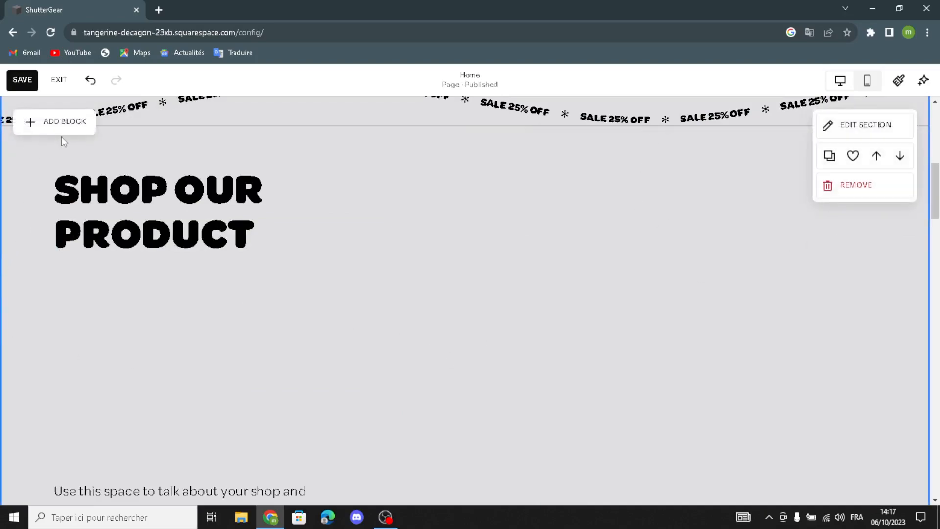
Add an empty Image block on the section's right side and bring up its fill options
left_click(63, 123)
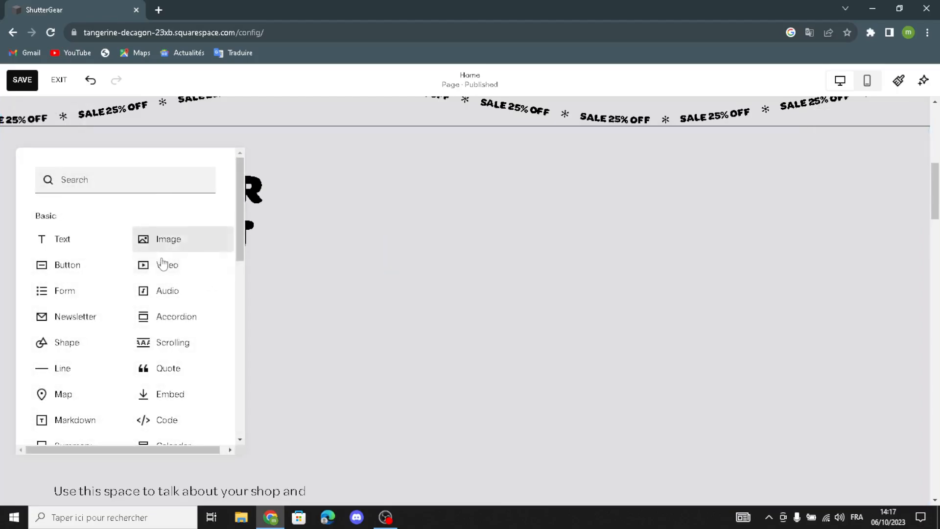
left_click(190, 242)
left_click_drag(471, 334, 592, 398)
left_click(670, 320)
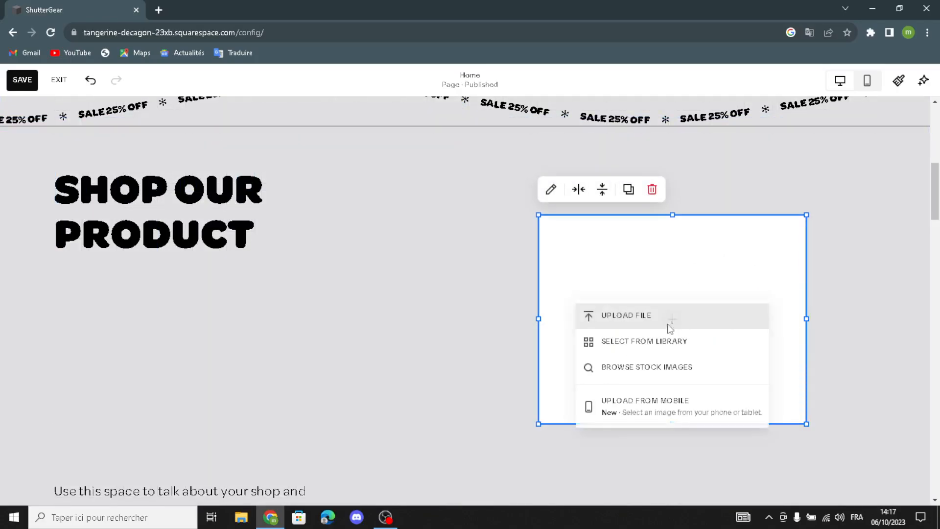
Search the library's free images for 'photography and camera equipment'
left_click(631, 341)
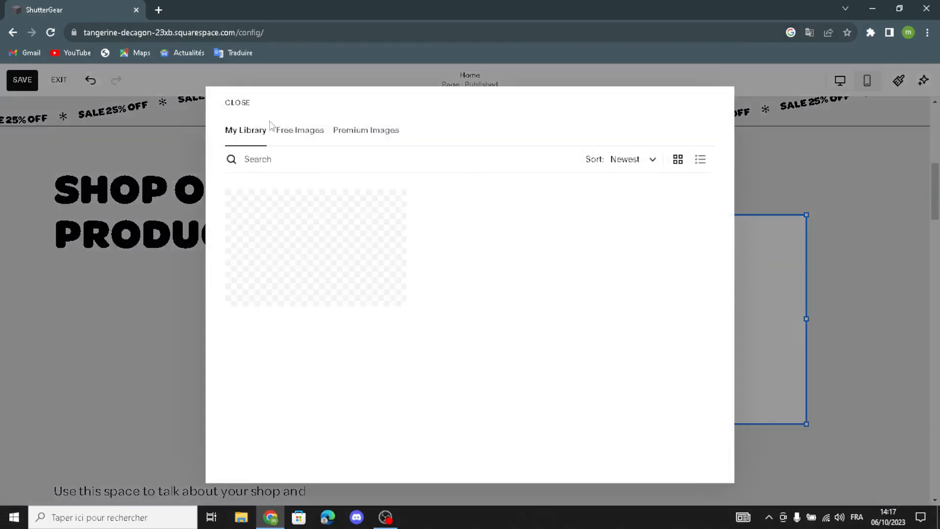
left_click(313, 157)
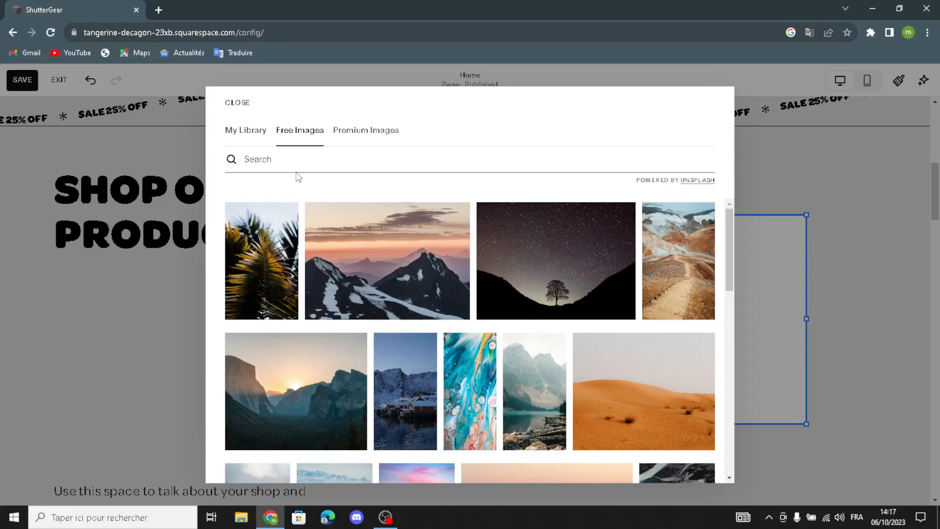
type("p")
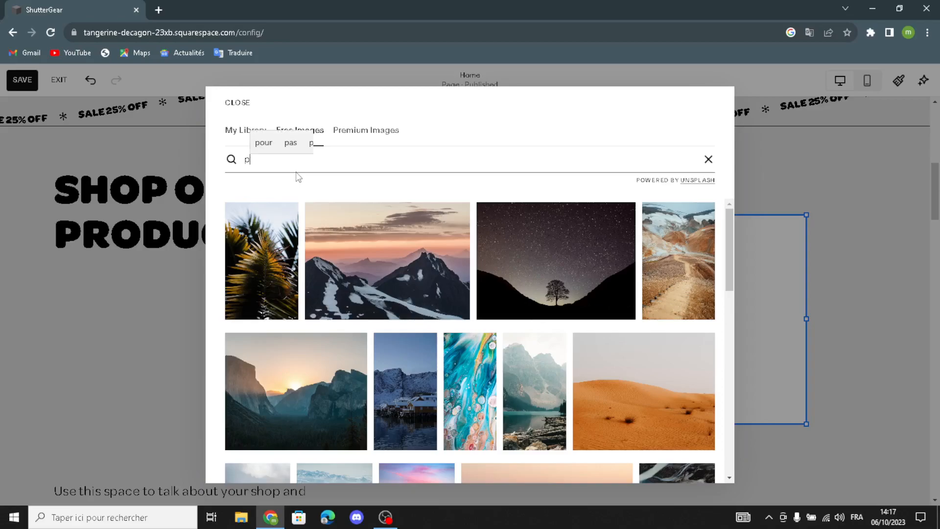
type("hpotography a")
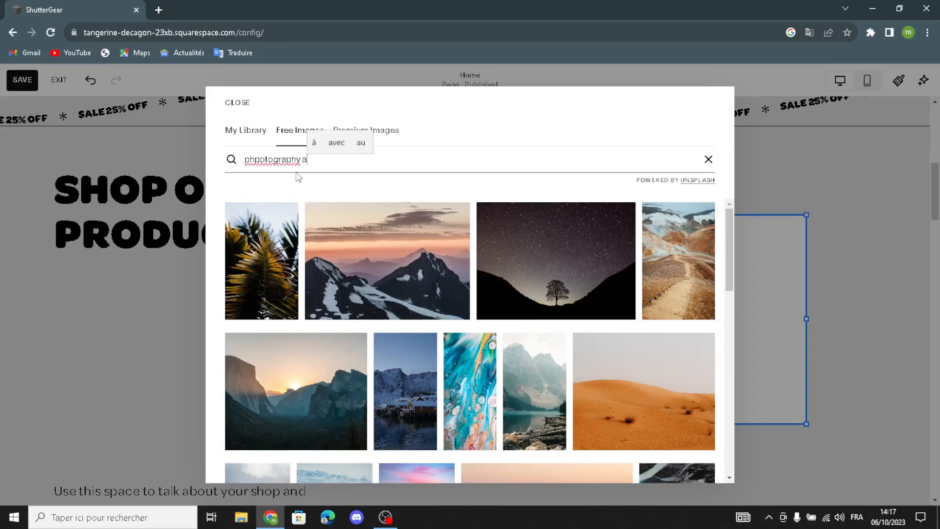
type("nd camer")
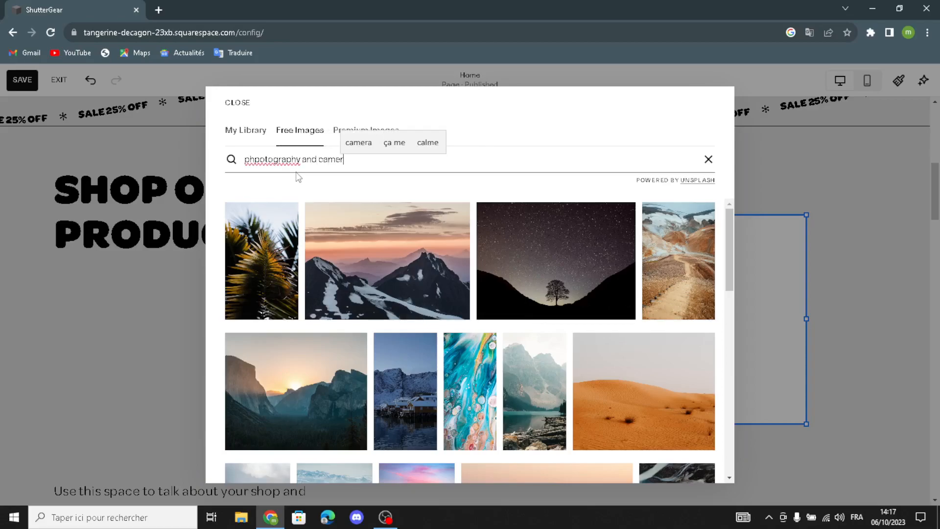
type("a eq")
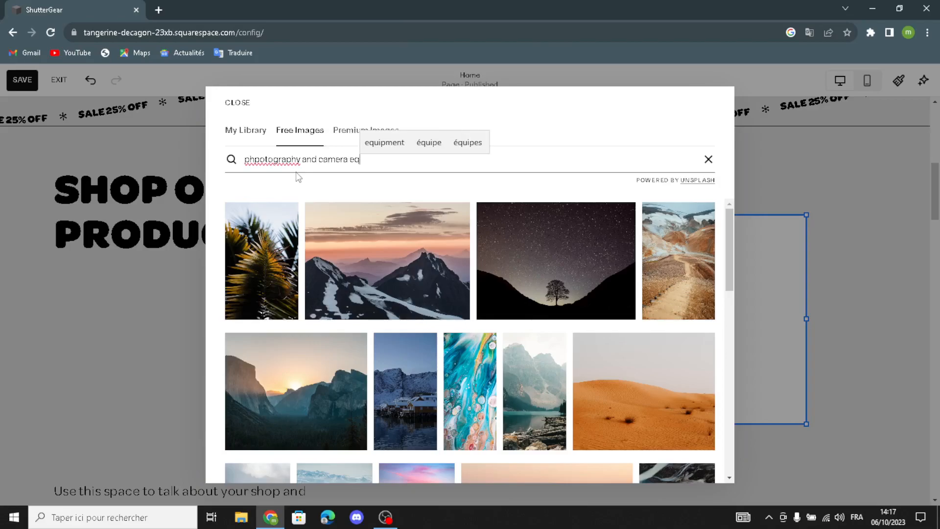
type("uipment")
key("Return")
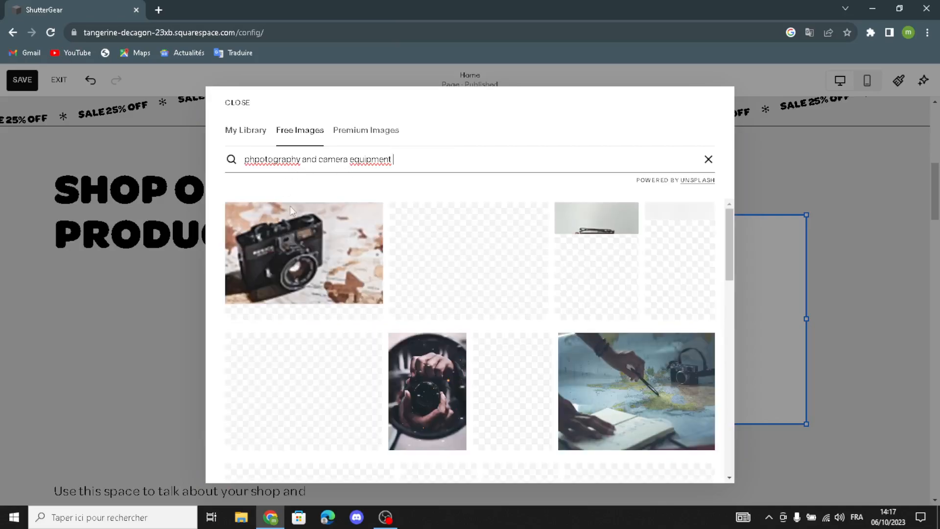
Browse the results and preview the Canon camera on orange background photo
scroll(661, 328, "down", 6)
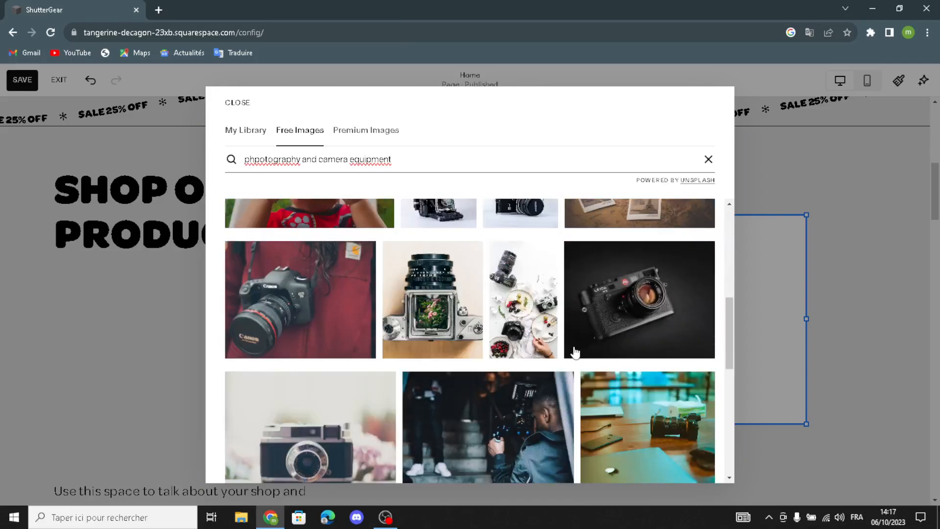
scroll(659, 295, "down", 4)
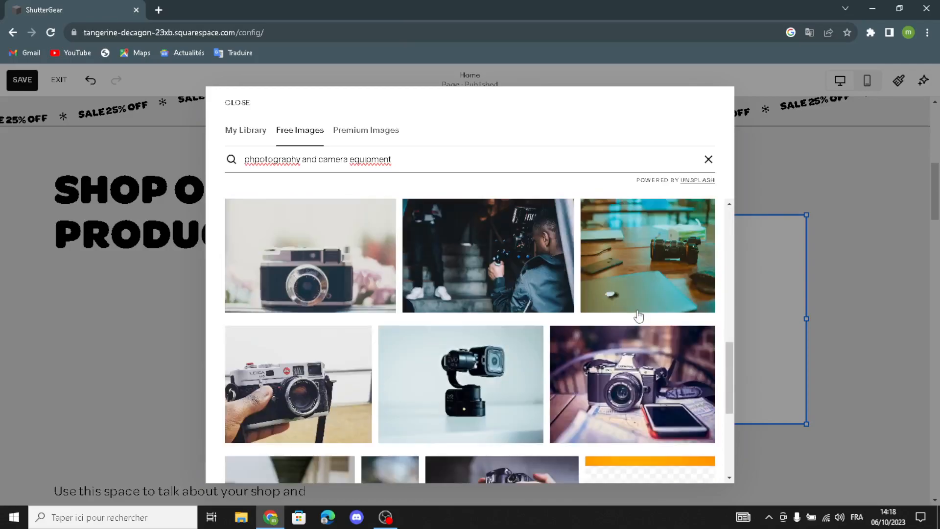
scroll(639, 316, "down", 1)
scroll(638, 316, "down", 2)
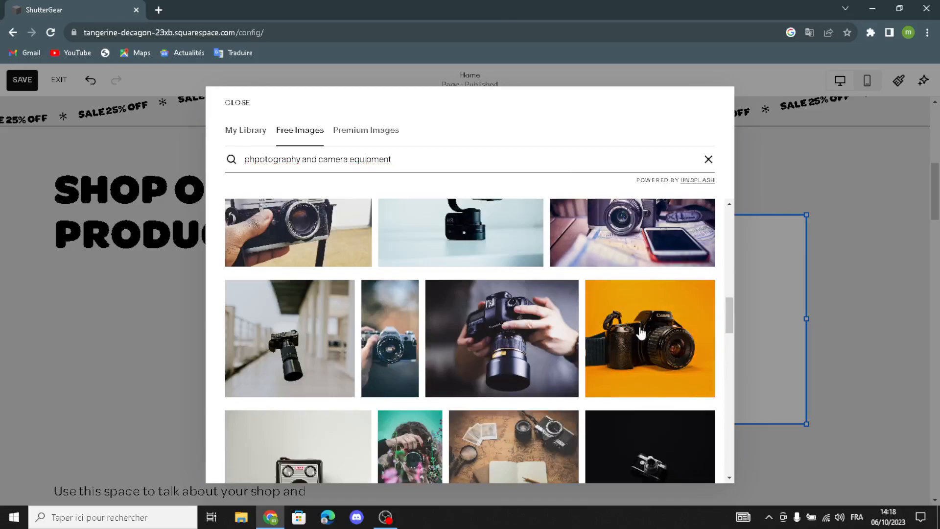
left_click(640, 333)
left_click(581, 325)
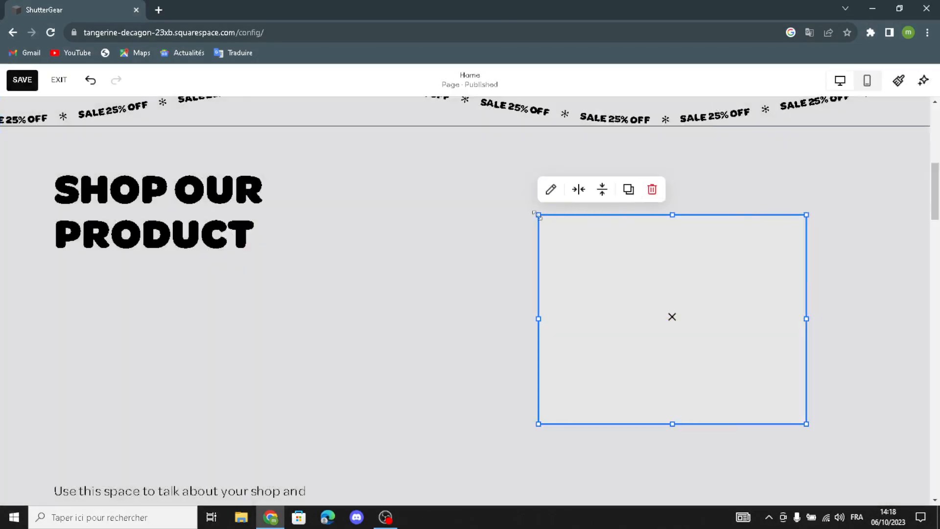
Resize the Canon camera image, then add and size an empty Image block below the heading
left_click_drag(537, 214, 482, 179)
left_click_drag(642, 204, 660, 191)
left_click(175, 317)
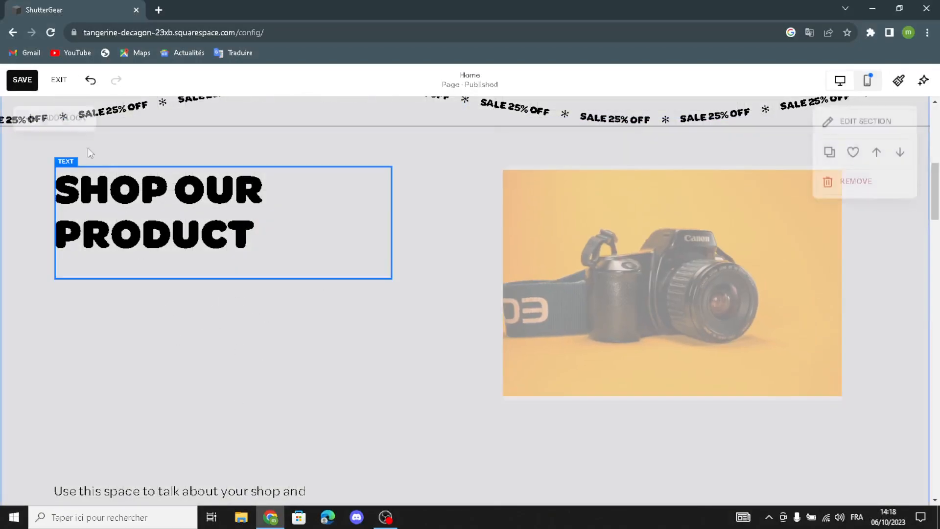
left_click(78, 120)
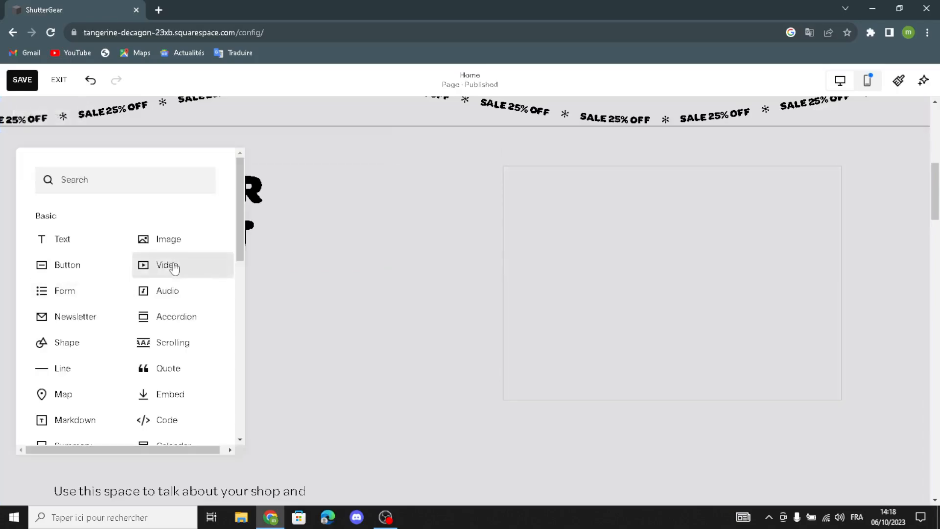
left_click(179, 238)
left_click_drag(177, 236, 193, 351)
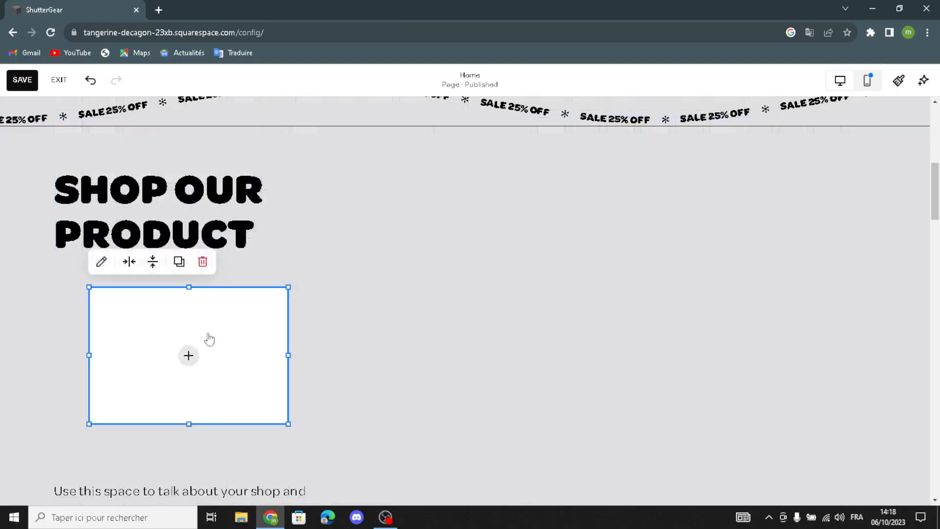
left_click_drag(296, 285, 332, 266)
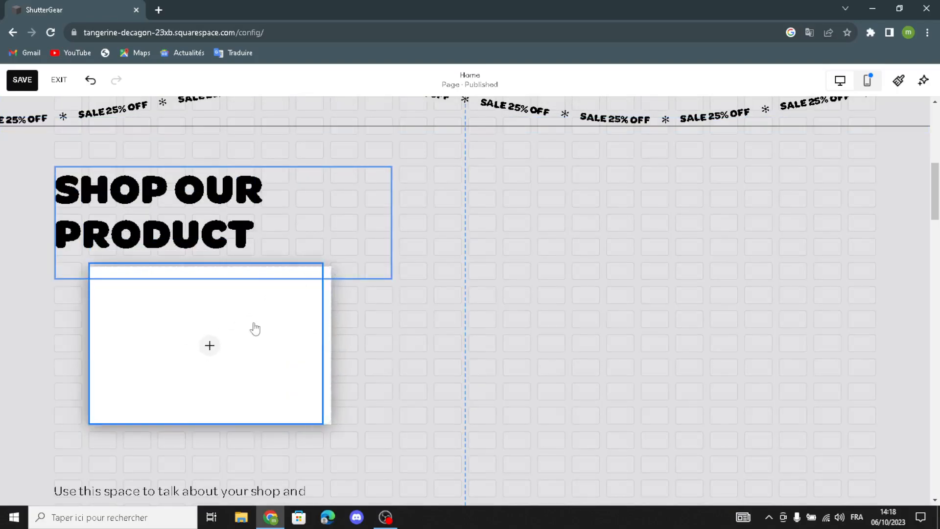
left_click(201, 346)
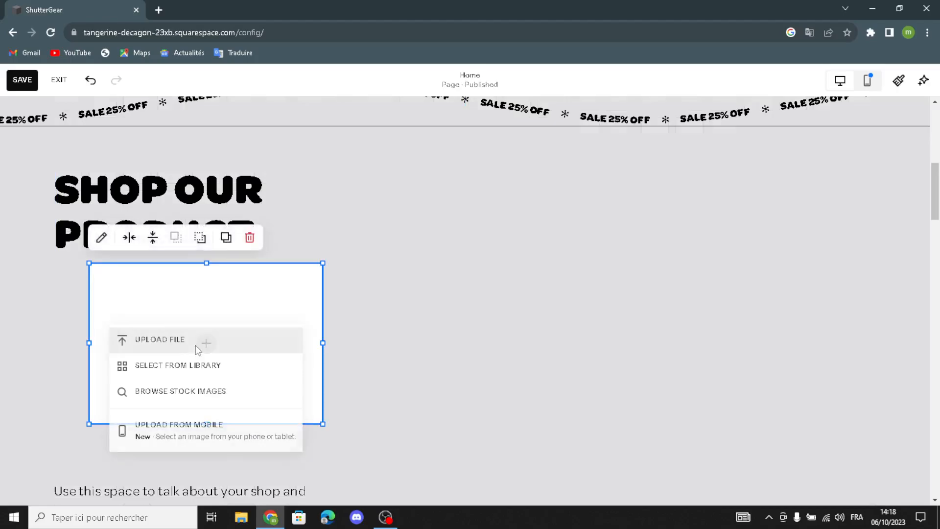
Search free images for 'camera and photography equipments' and add the drone photo to the block
left_click(178, 365)
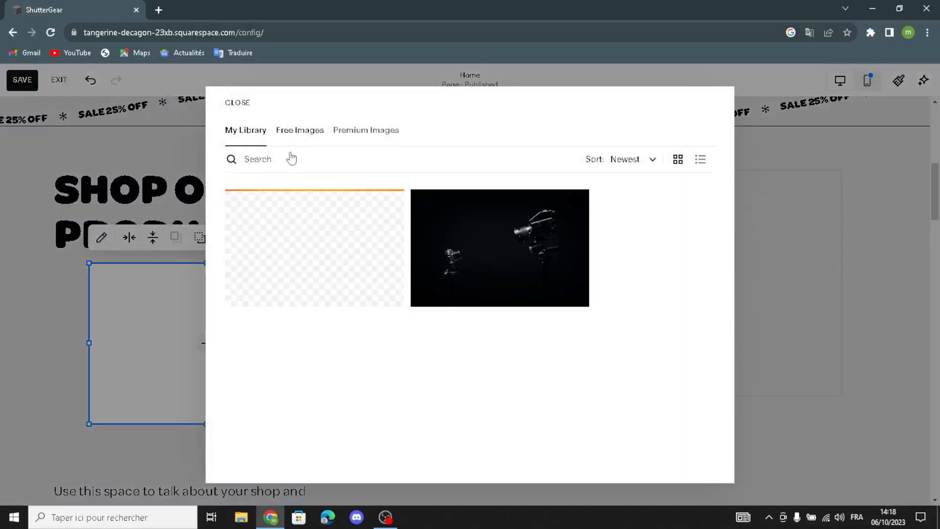
left_click(290, 157)
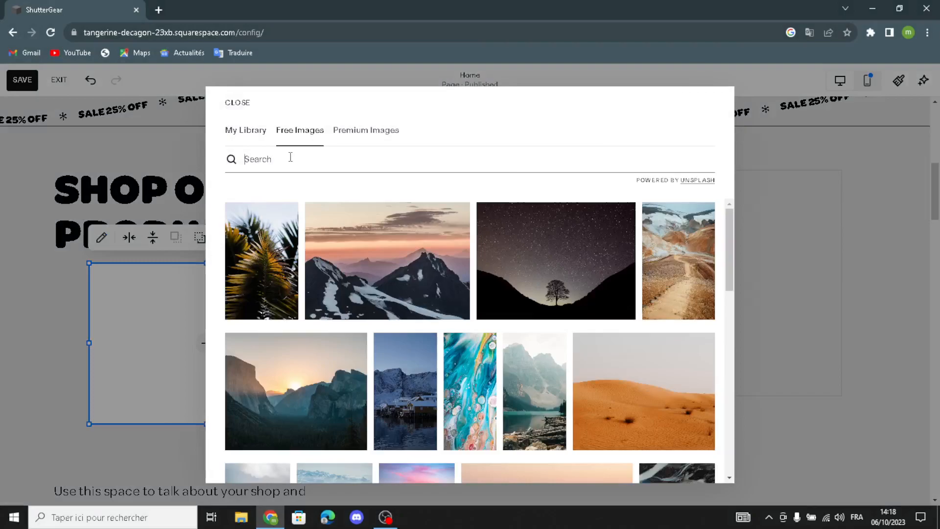
type("ca")
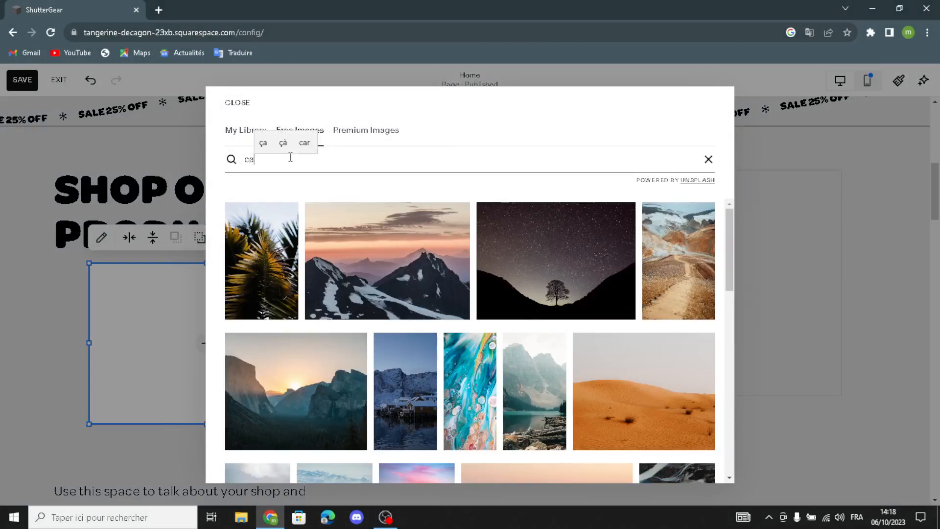
type("mera and")
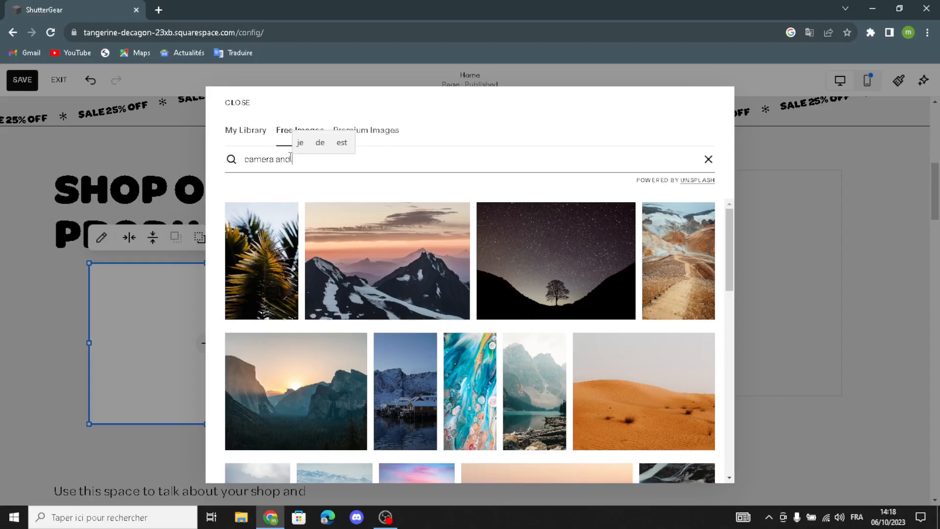
type(" p")
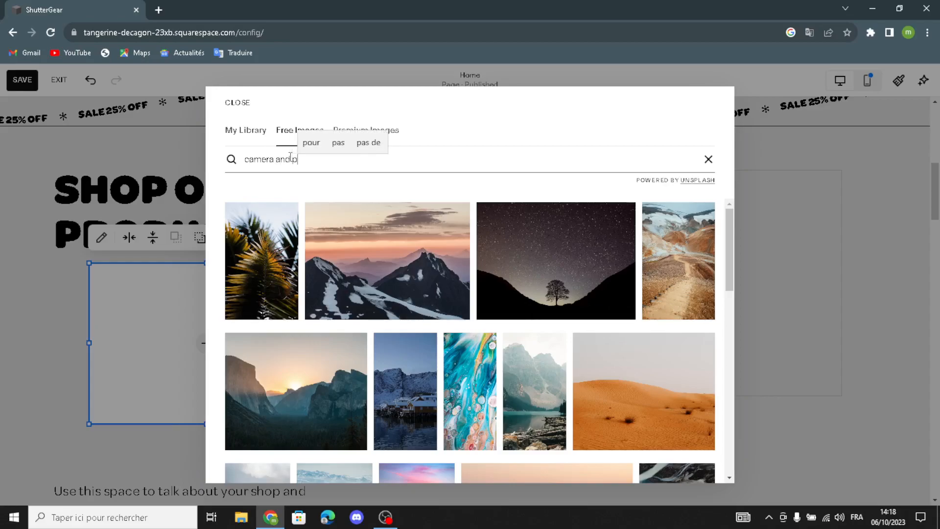
type("hotogr")
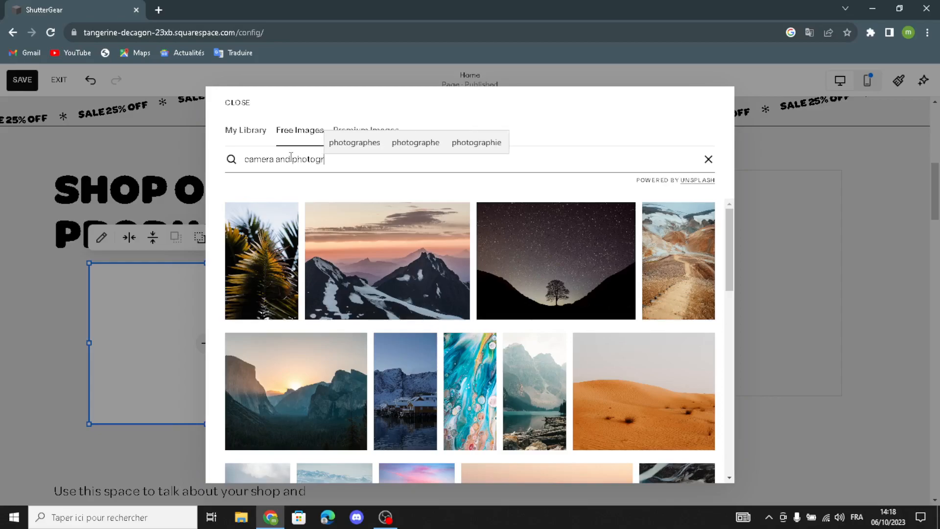
type("aphy e")
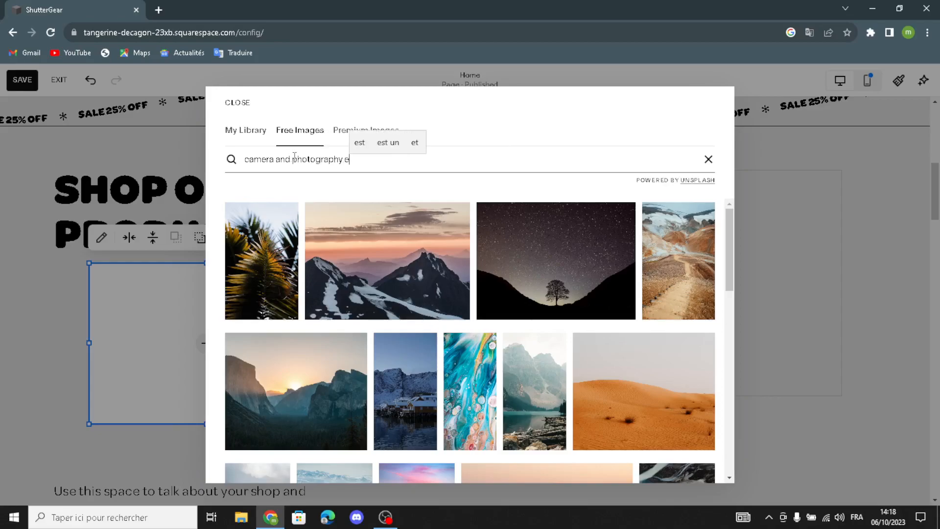
type("quipment")
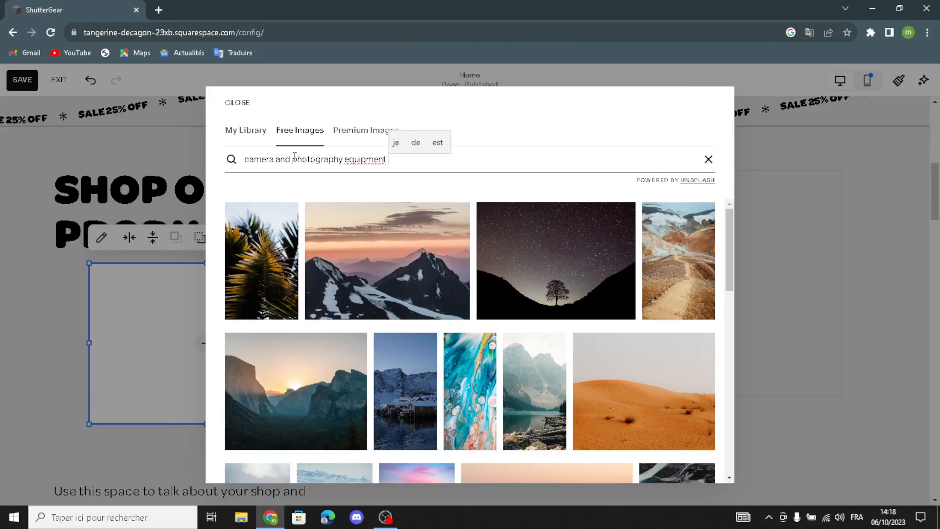
key("BackSpace")
type("s")
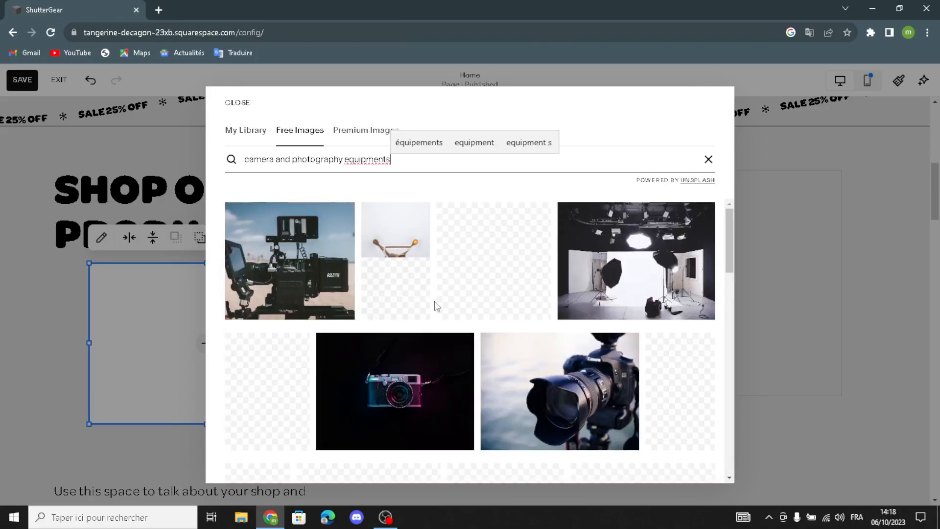
scroll(563, 372, "down", 1)
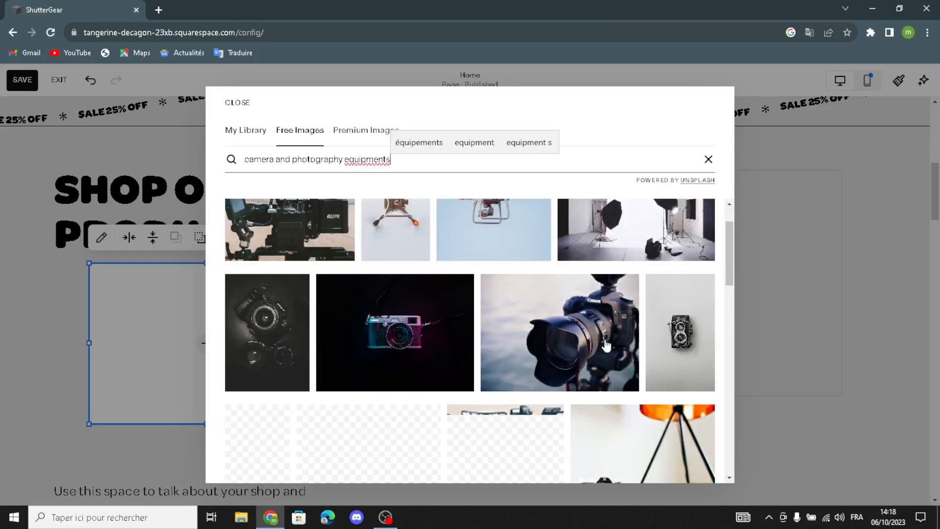
scroll(583, 315, "up", 1)
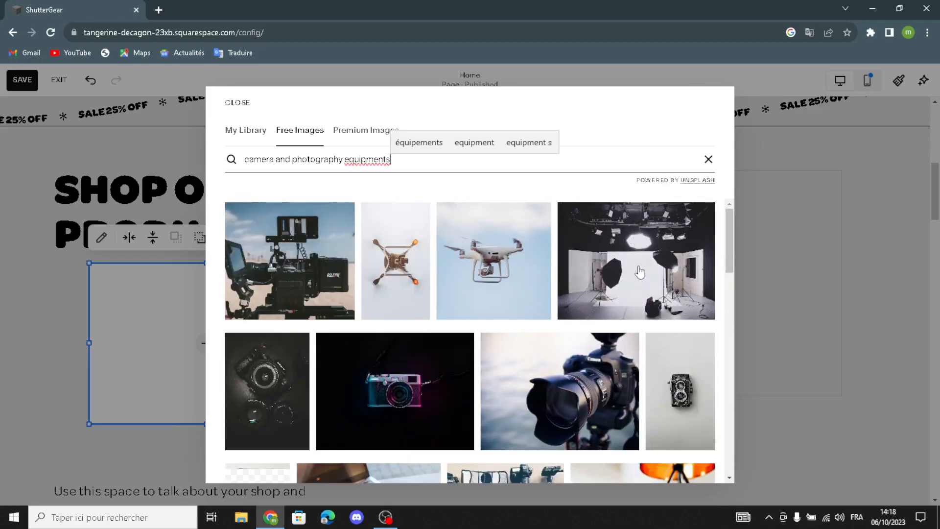
left_click(509, 298)
left_click(516, 349)
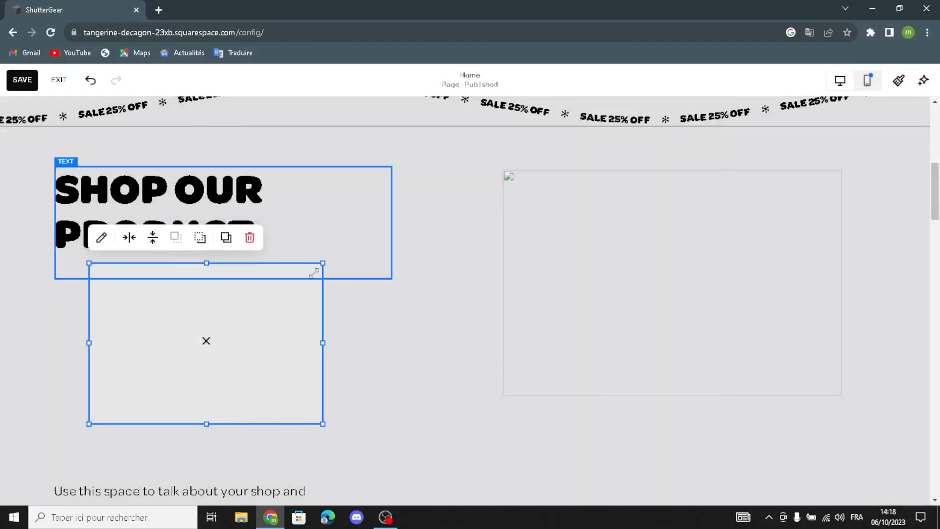
Widen and place the drone image under the heading, and delete the empty placeholder
left_click_drag(322, 265, 358, 263)
left_click_drag(254, 348, 264, 335)
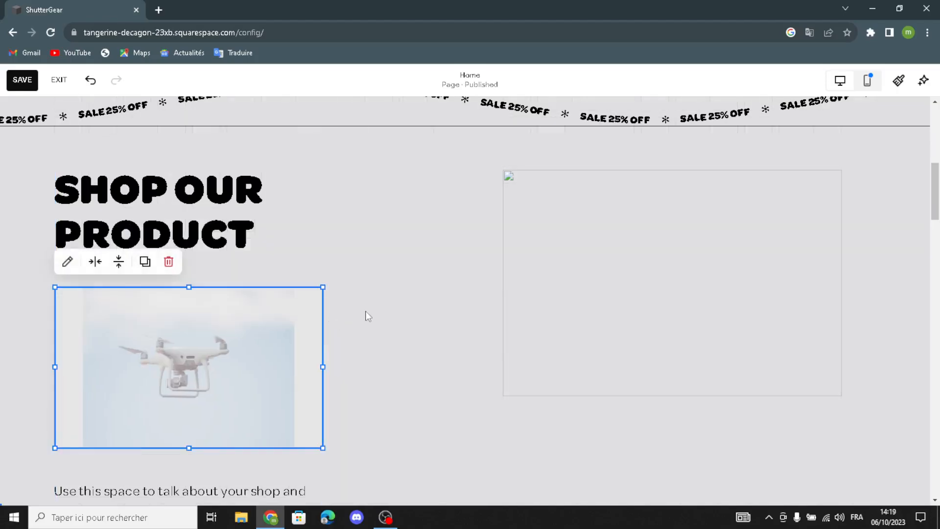
left_click(368, 316)
left_click(562, 229)
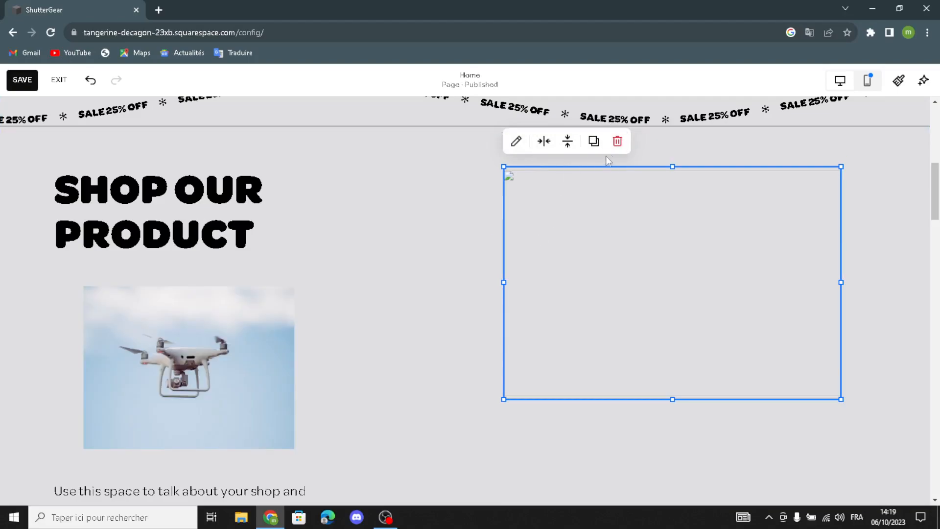
left_click(617, 141)
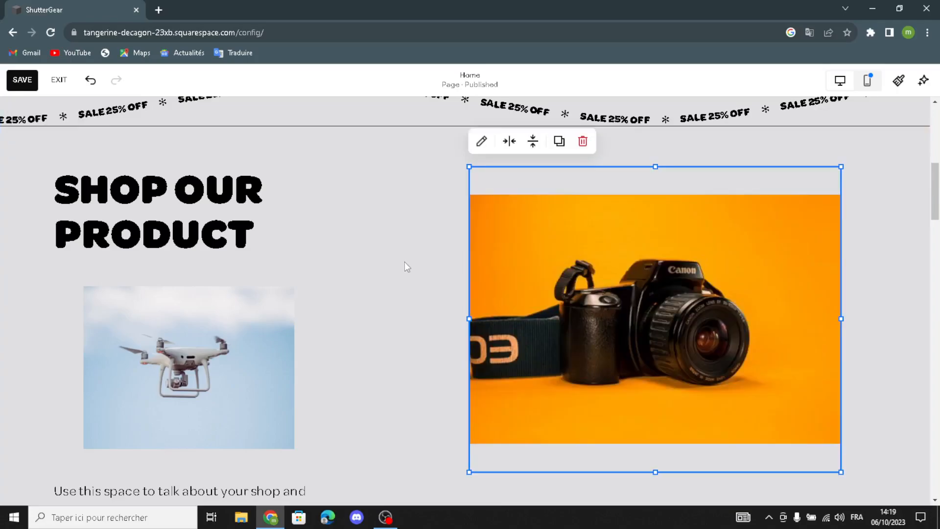
left_click(404, 262)
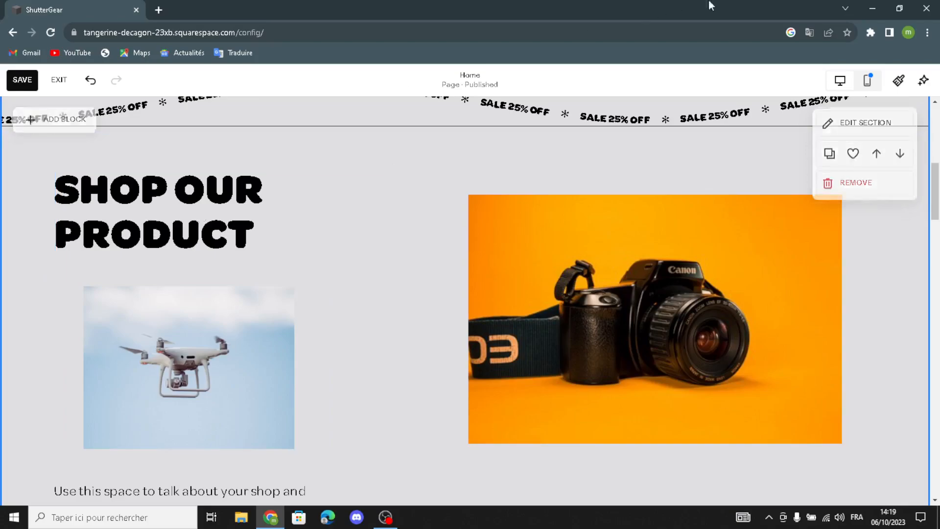
Set the section background to the last art pattern, a grey geometric design
left_click(862, 134)
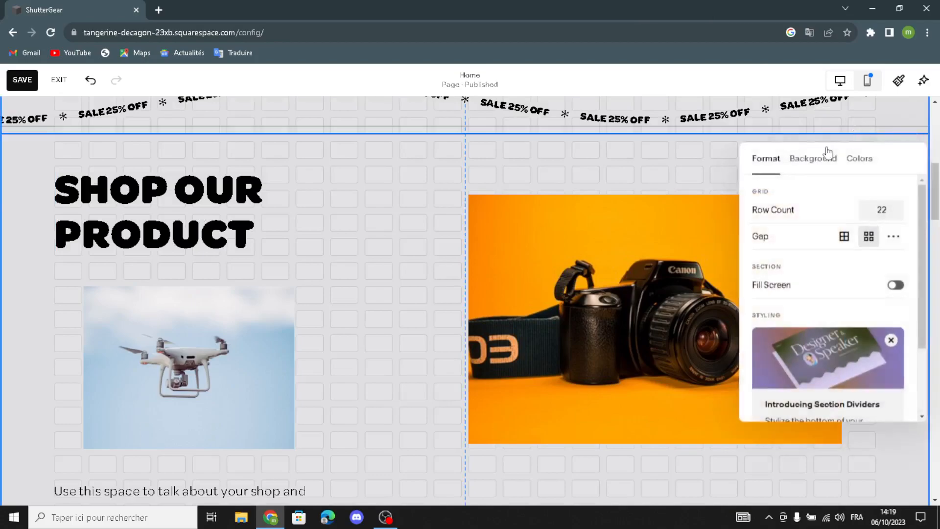
left_click(810, 161)
left_click(883, 199)
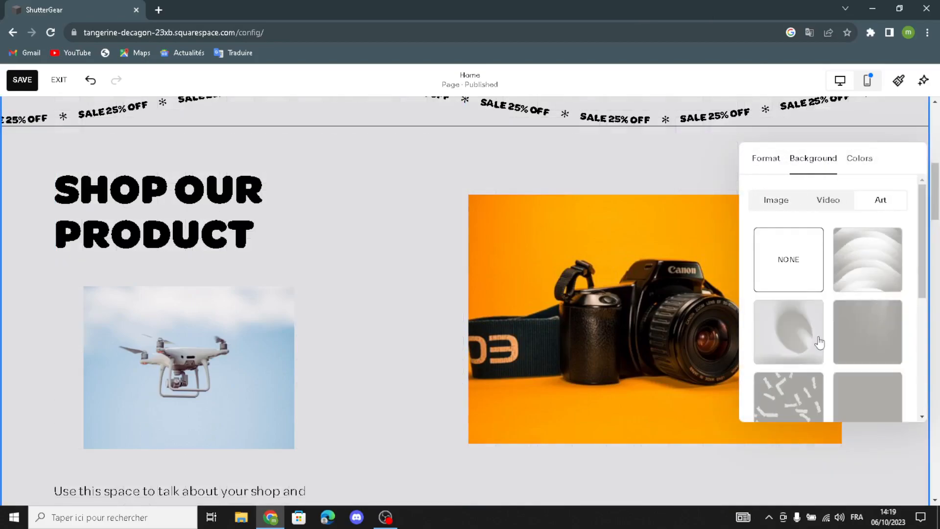
scroll(818, 336, "down", 5)
left_click(884, 308)
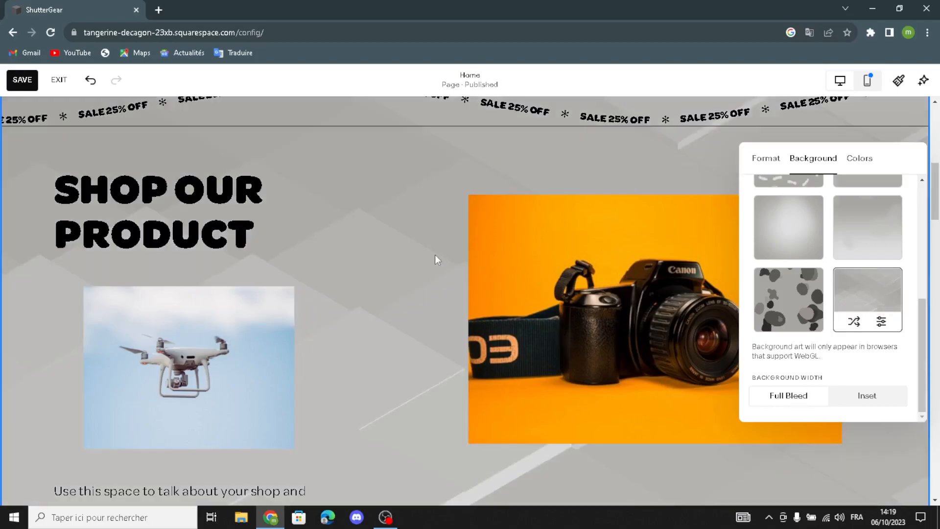
Reposition the camera and drone image blocks within the section
left_click(478, 292)
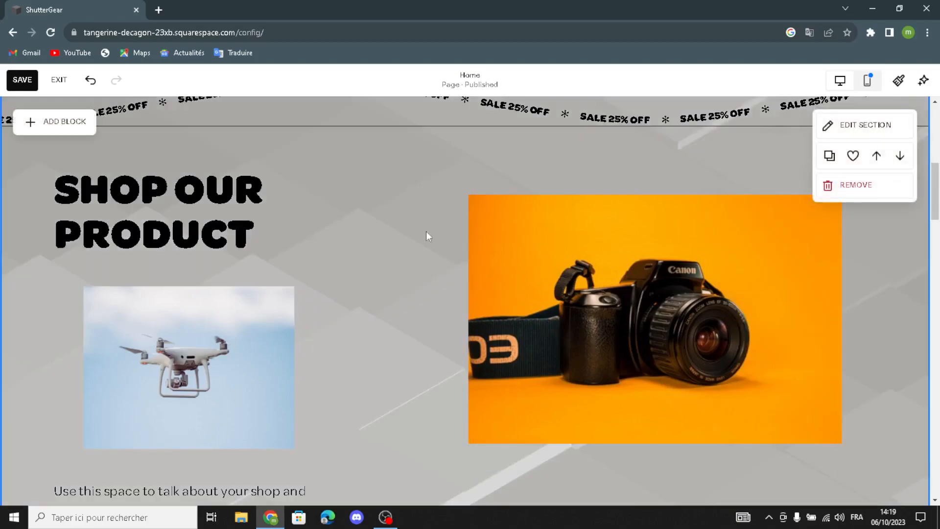
left_click_drag(654, 304, 592, 321)
mouse_move(196, 352)
left_mouse_down()
mouse_move(215, 342)
mouse_move(176, 353)
mouse_move(183, 355)
left_mouse_up()
Nudge the camera image slightly to the left
scroll(383, 303, "down", 3)
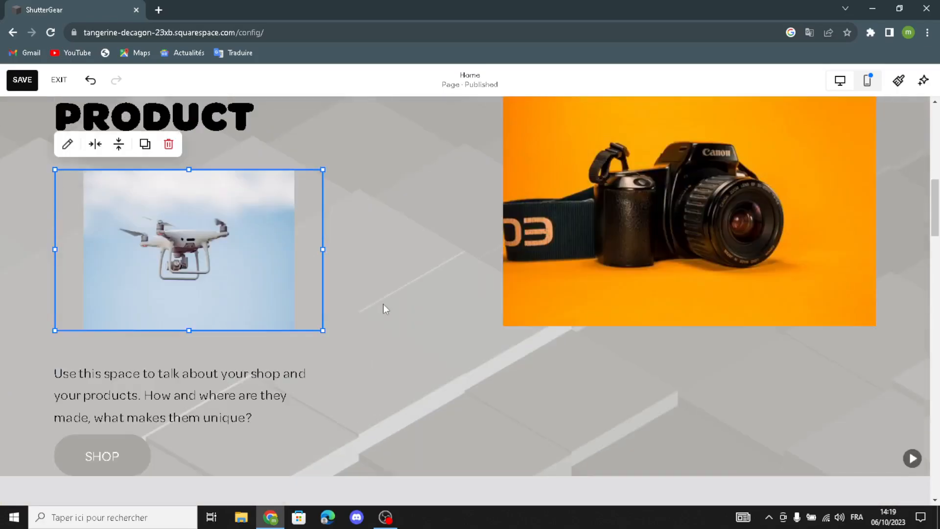
left_click_drag(722, 188, 655, 195)
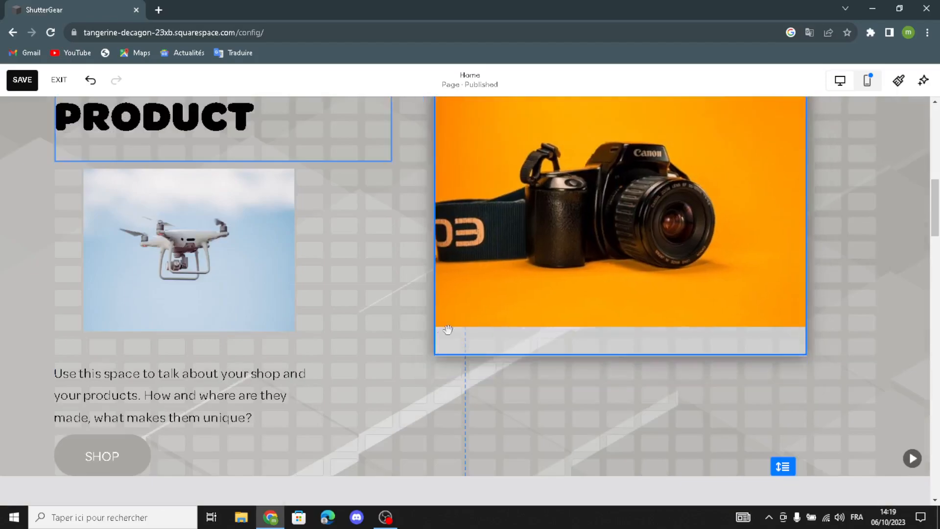
left_click_drag(480, 309, 480, 310)
scroll(377, 301, "down", 2)
Change the shop description from Paragraph 2 to Paragraph 1 and move the SHOP button slightly right
left_click(227, 268)
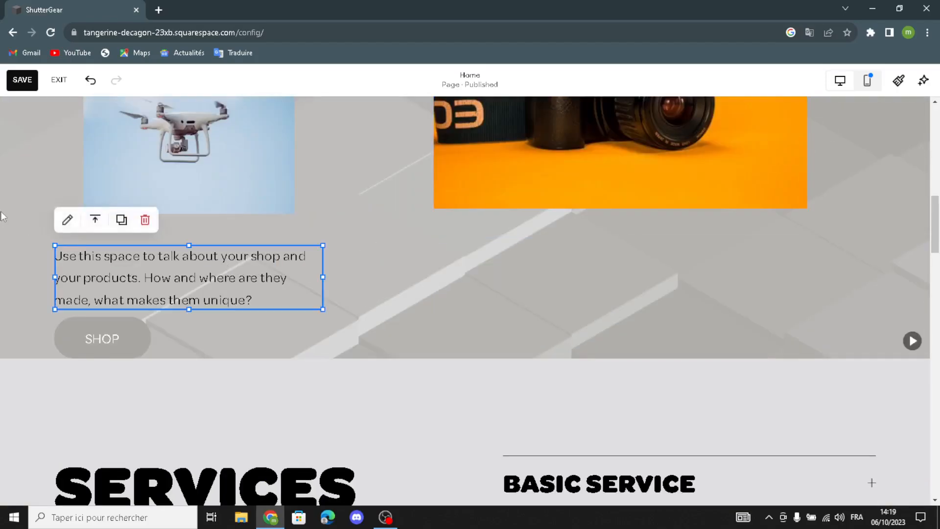
left_click(67, 219)
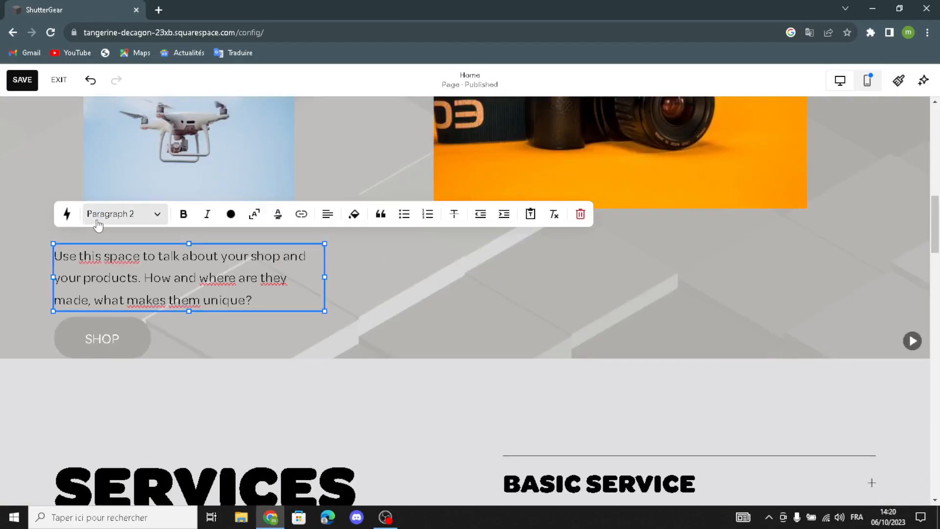
left_click(97, 217)
left_click(131, 345)
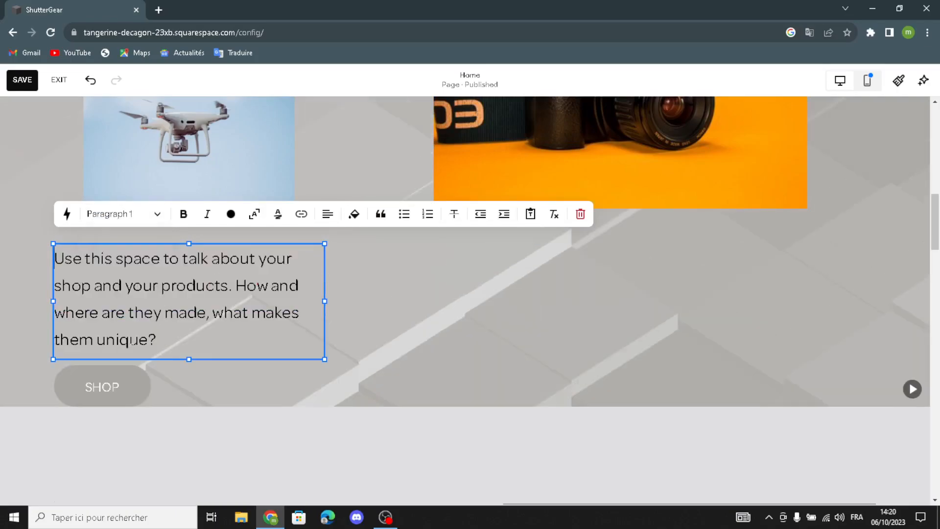
left_click(456, 313)
left_click_drag(91, 405, 125, 392)
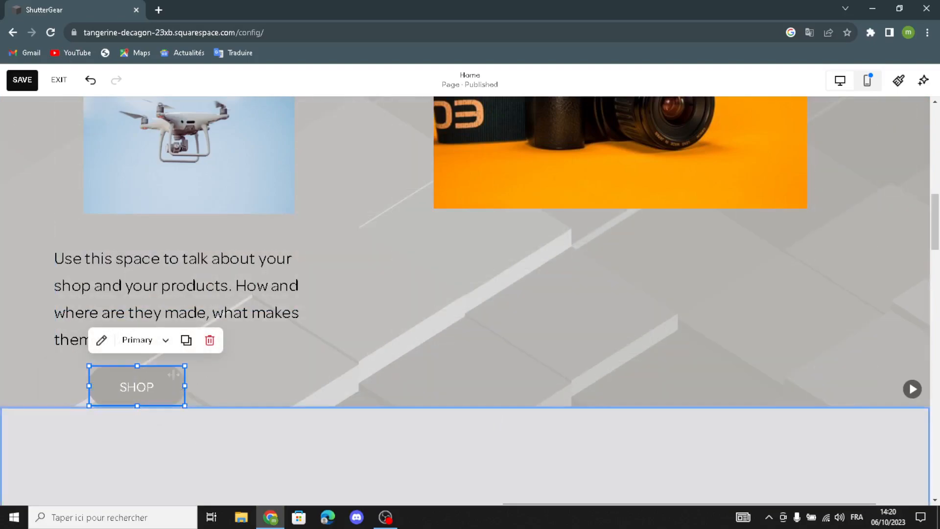
scroll(404, 377, "down", 5)
Set the SERVICES section background to the last art thumbnail, the grey geometric pattern
left_click(155, 331)
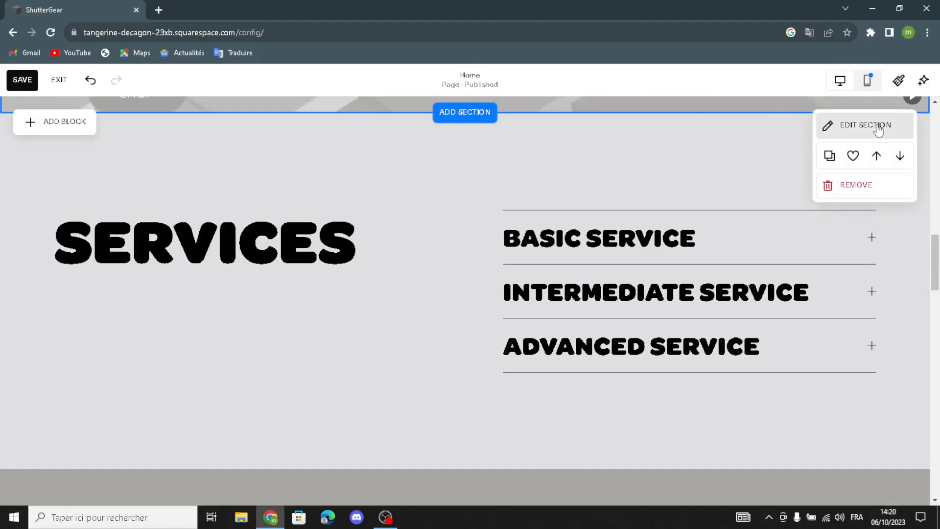
left_click(862, 125)
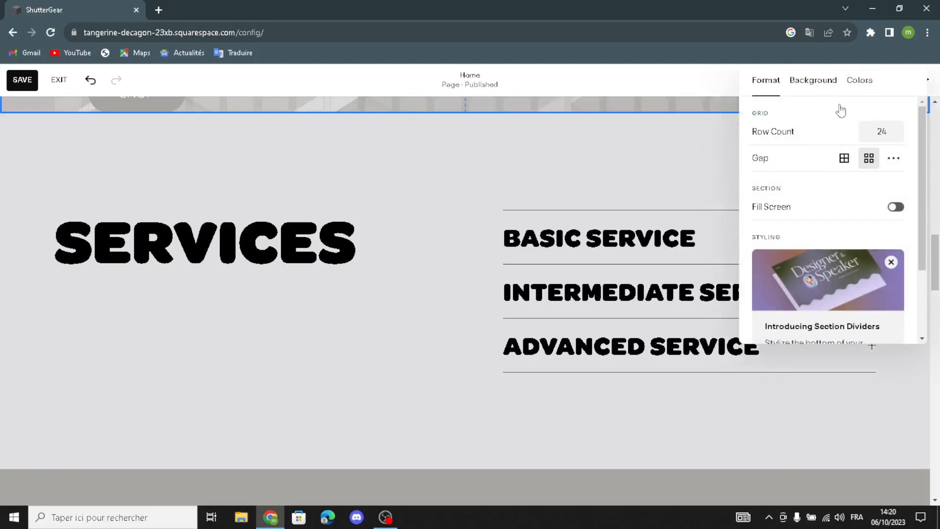
left_click(813, 80)
scroll(814, 270, "down", 5)
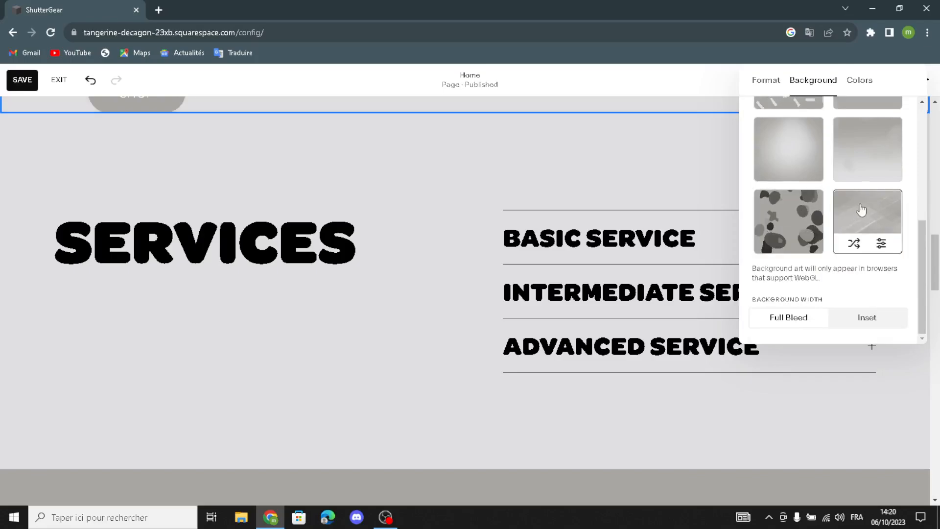
left_click(522, 174)
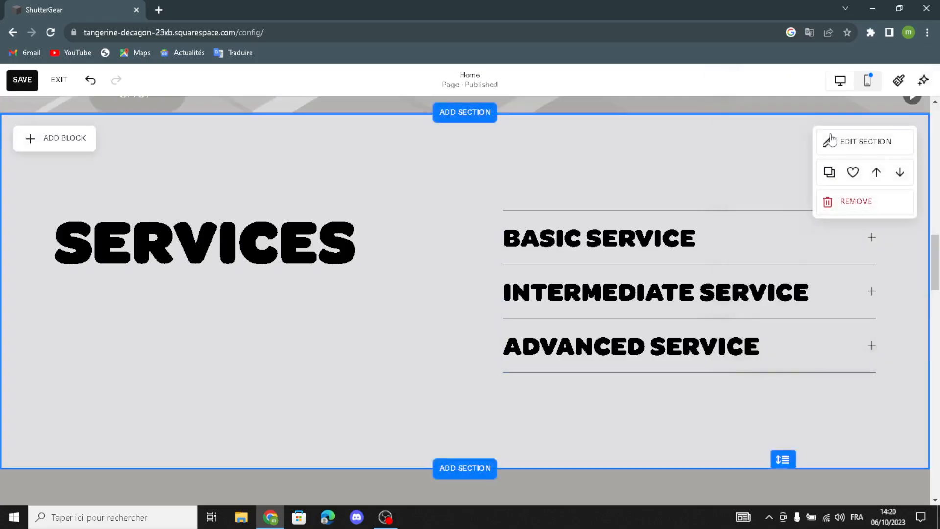
left_click(832, 141)
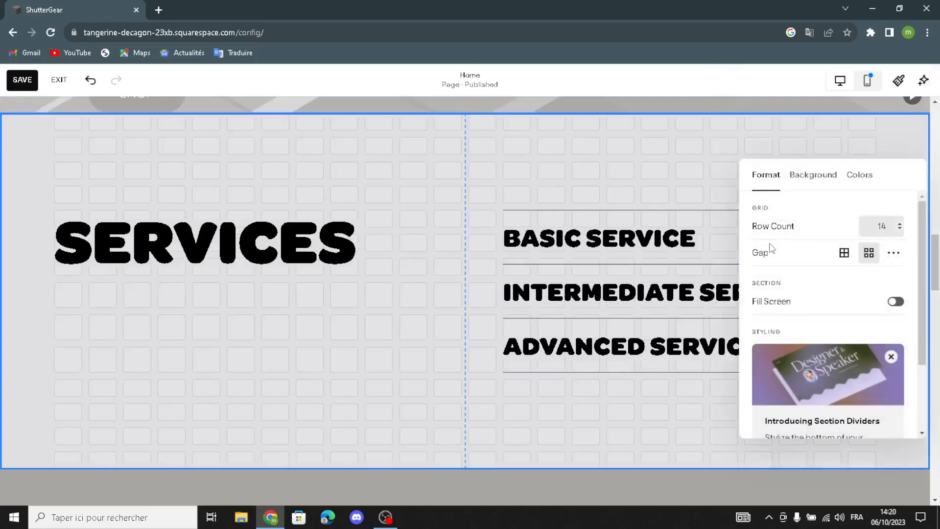
left_click(822, 175)
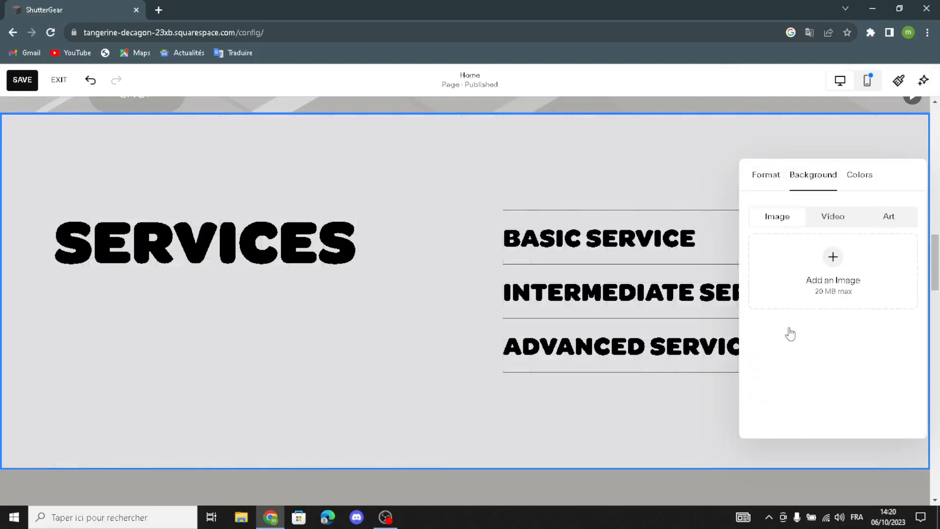
left_click(895, 216)
scroll(861, 301, "down", 5)
left_click(864, 302)
left_click(548, 307)
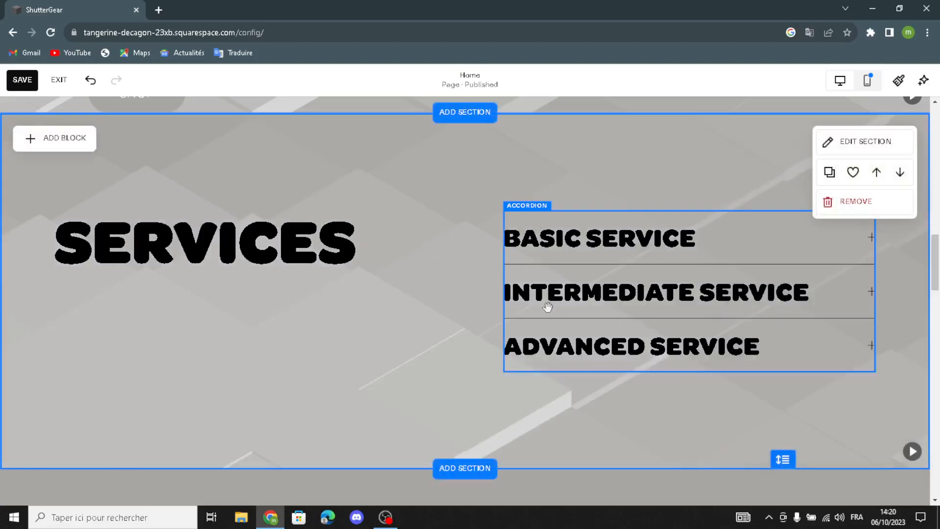
scroll(548, 307, "down", 1)
Set the SOCIAL section background to the last art pattern, the grey geometric design
scroll(548, 307, "down", 1)
scroll(548, 307, "up", 1)
scroll(547, 307, "down", 3)
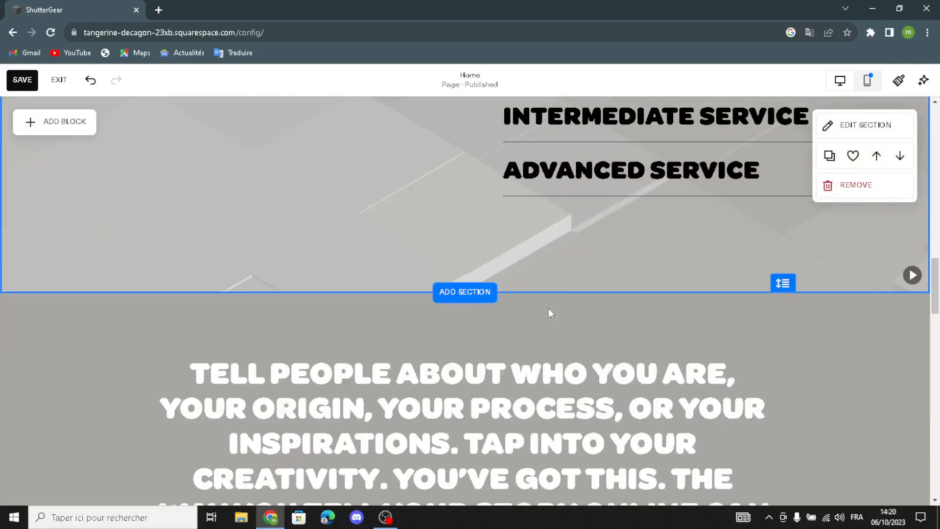
scroll(549, 307, "down", 2)
scroll(548, 307, "down", 5)
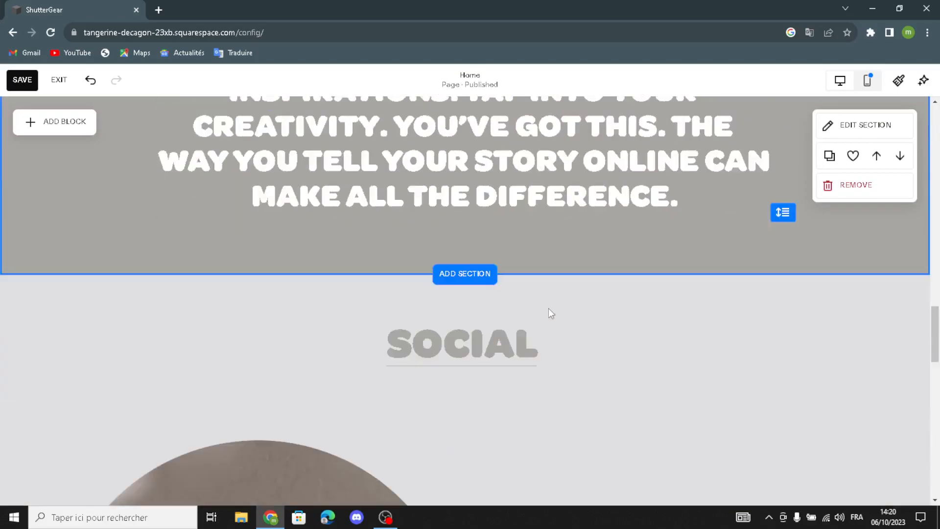
scroll(548, 306, "up", 2)
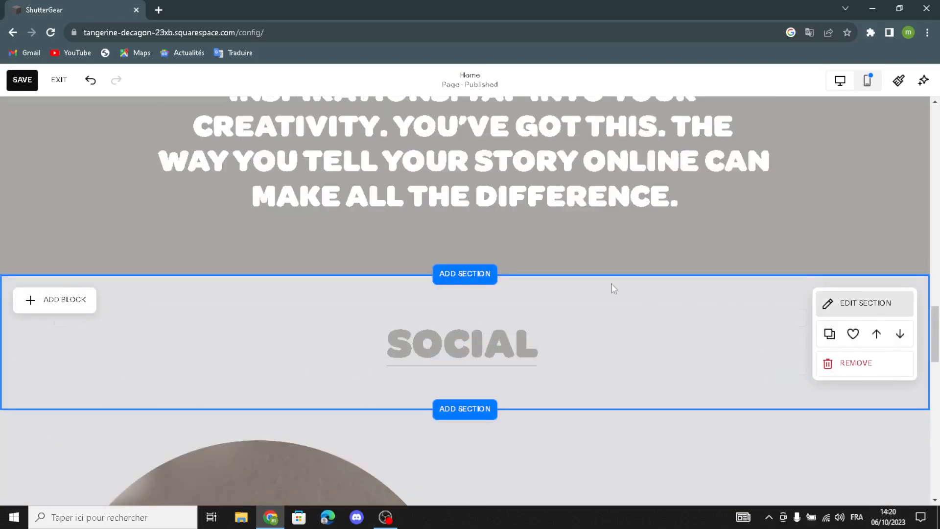
left_click(814, 149)
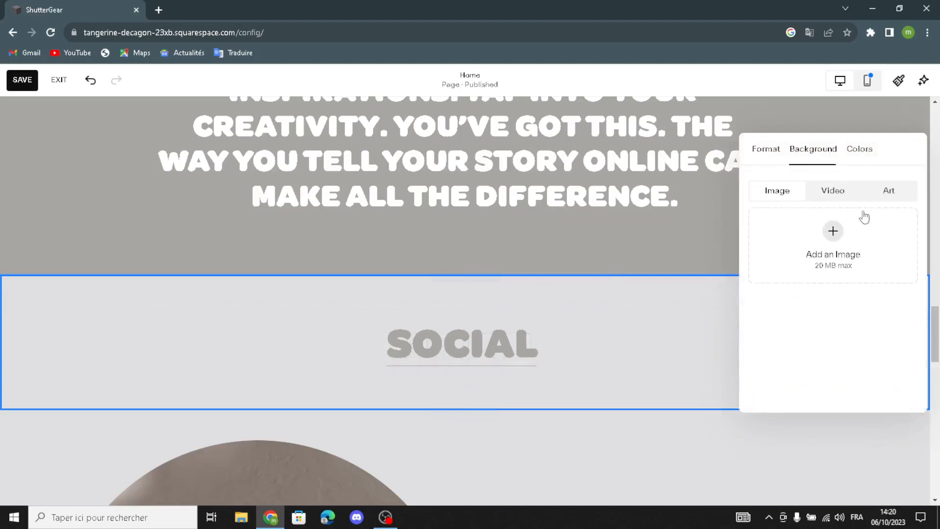
left_click(889, 190)
scroll(837, 294, "down", 5)
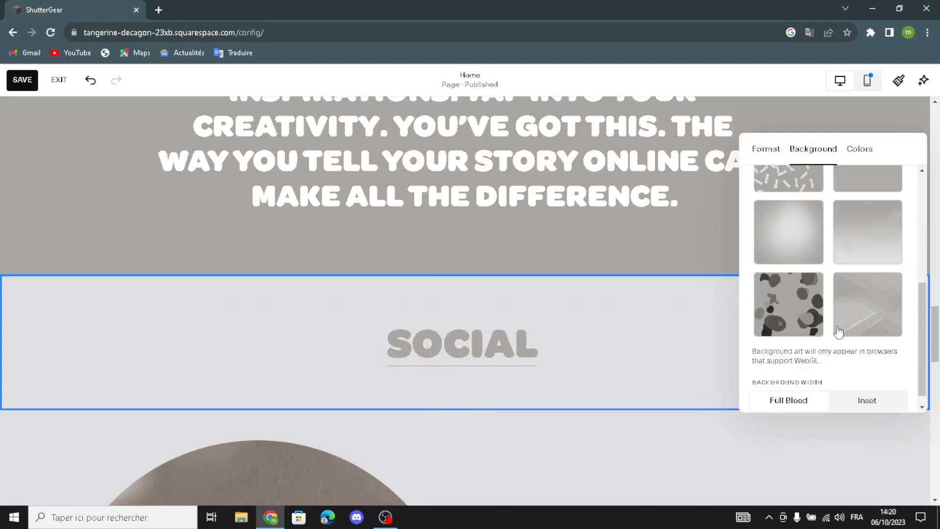
left_click(867, 301)
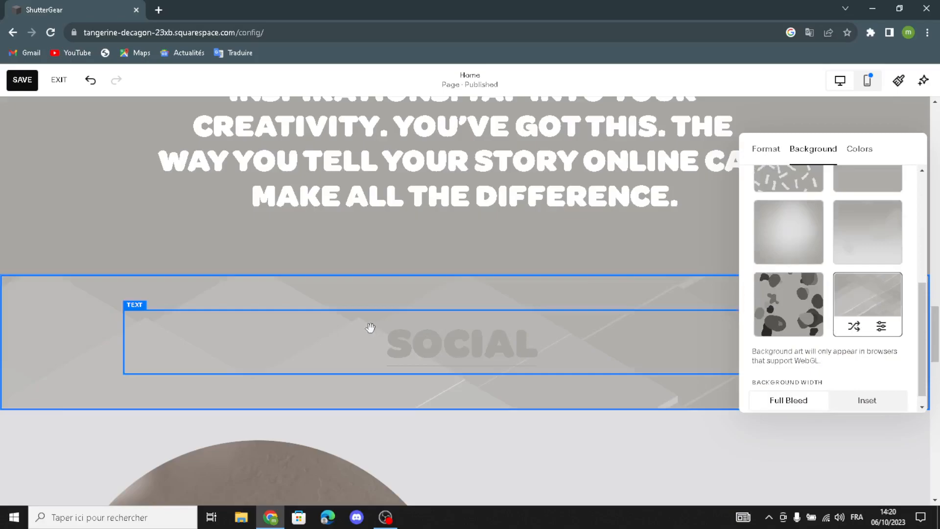
left_click(384, 385)
Delete the red vase photo and place a new empty image block left of SUBSCRIBE
scroll(384, 385, "down", 6)
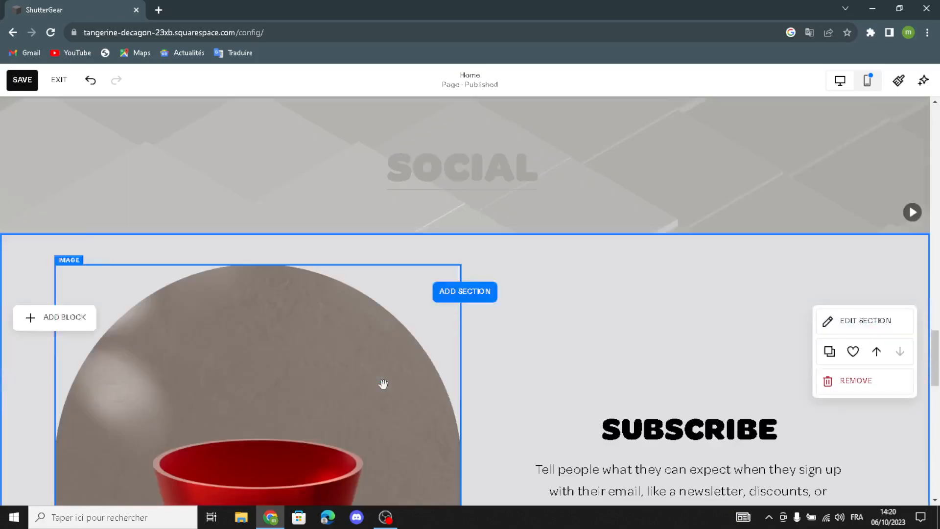
scroll(304, 294, "down", 3)
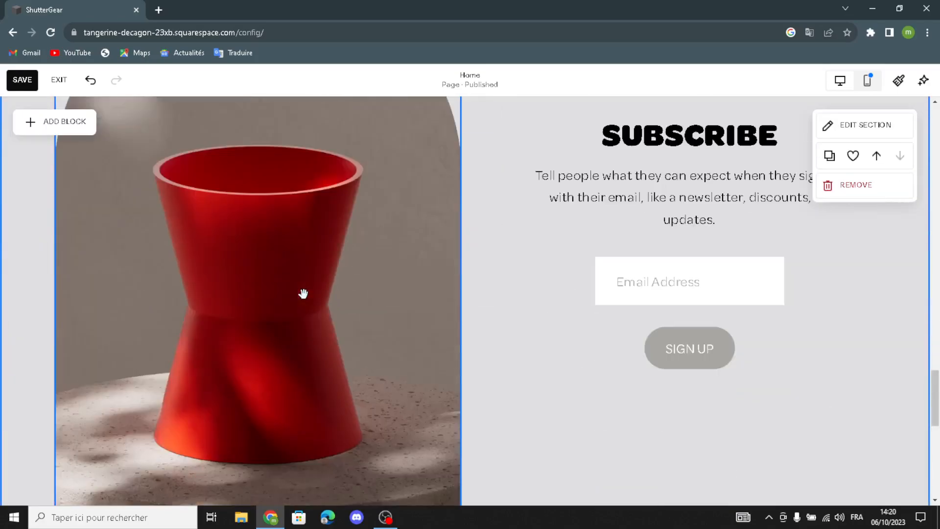
scroll(304, 294, "up", 5)
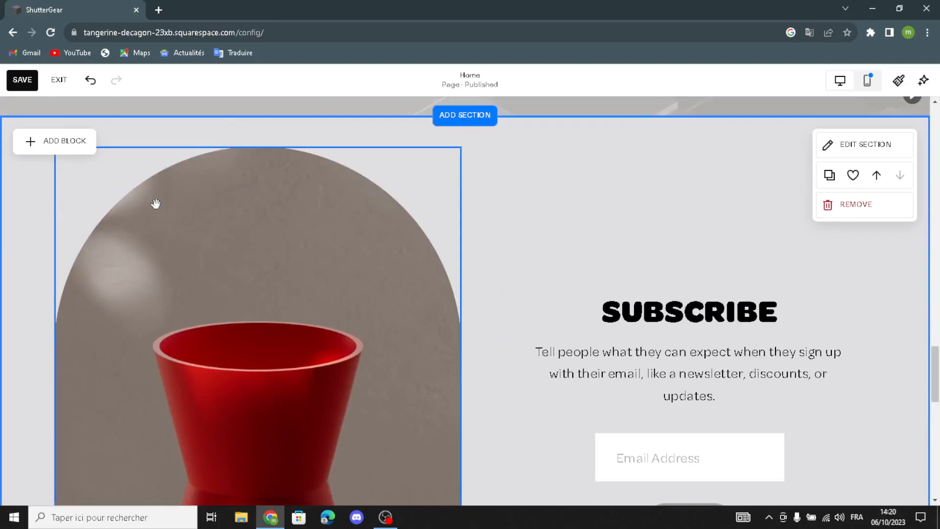
left_click(170, 191)
left_click(169, 123)
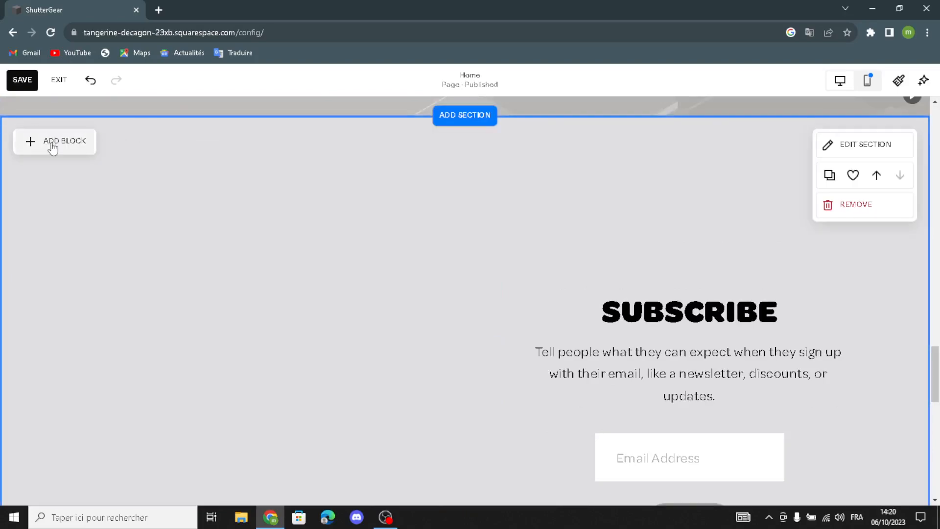
left_click(52, 141)
left_click(163, 244)
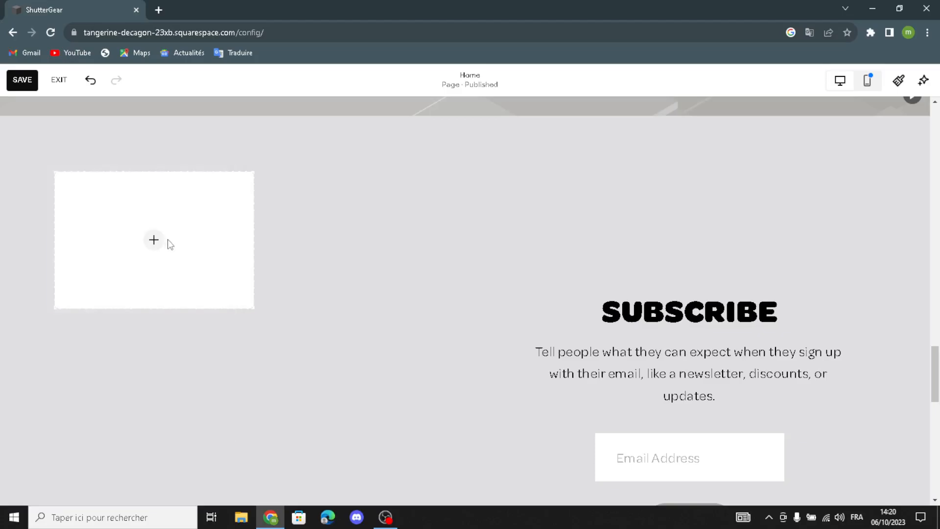
left_click_drag(171, 245, 260, 338)
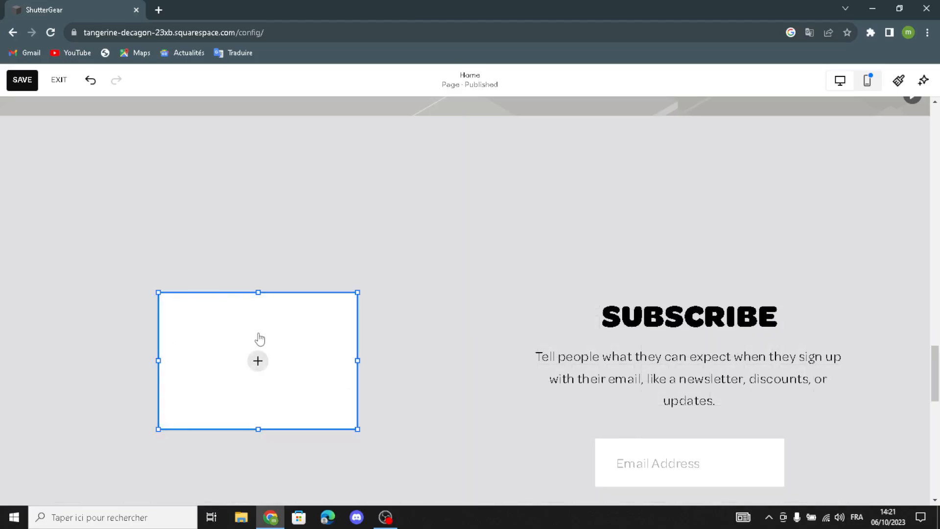
Search free stock images for 'photography and camera equipments' and add the beach cinema camera photo
left_click(263, 361)
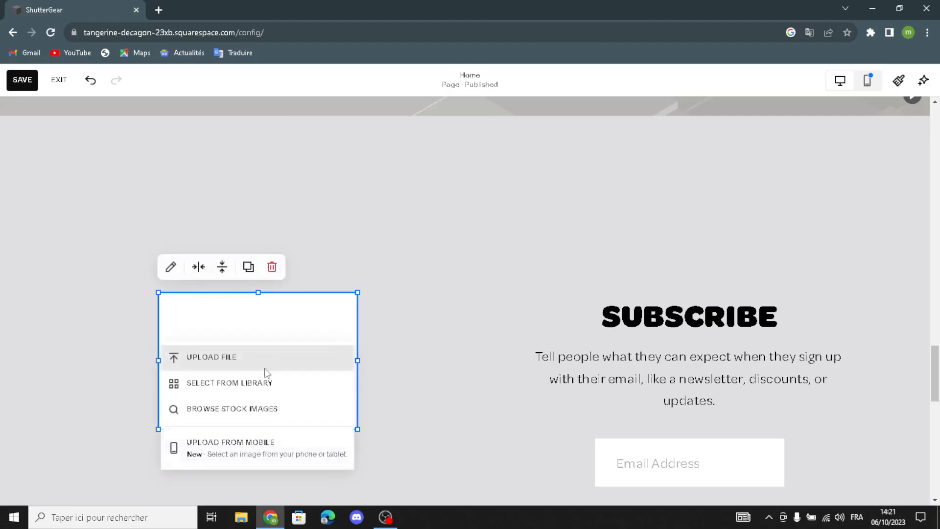
left_click(260, 381)
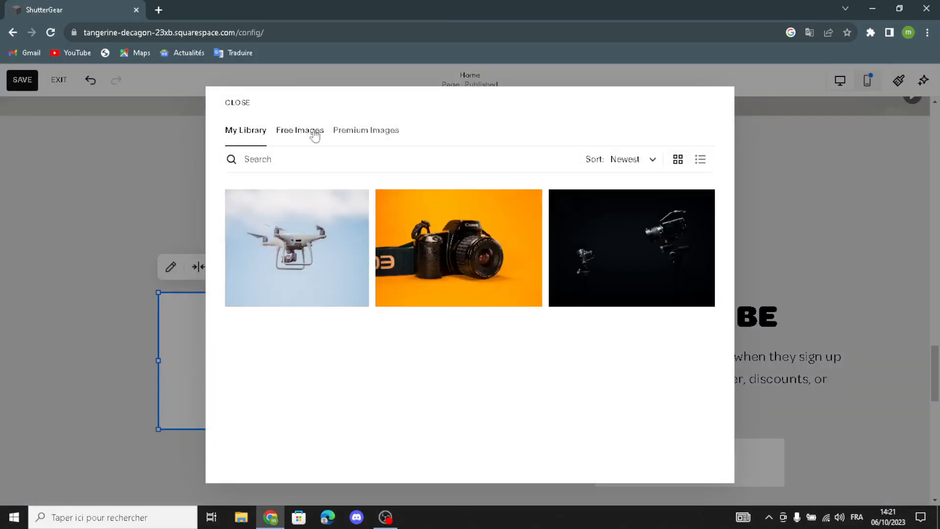
left_click(299, 130)
left_click(299, 165)
type("photog")
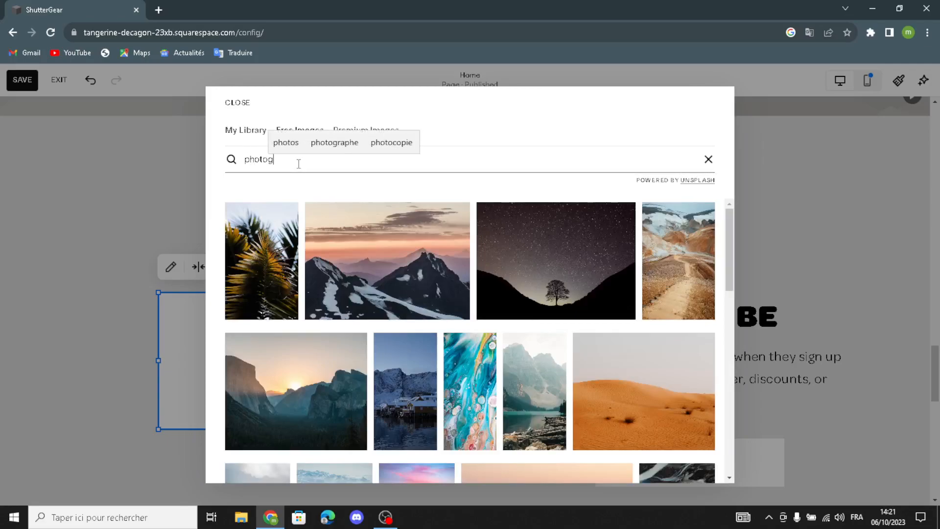
type("raphy and")
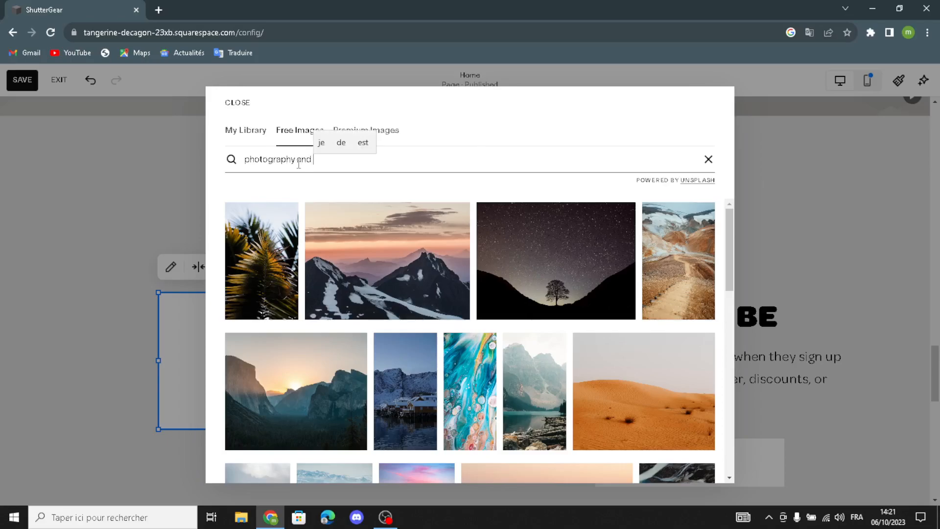
type(" camer")
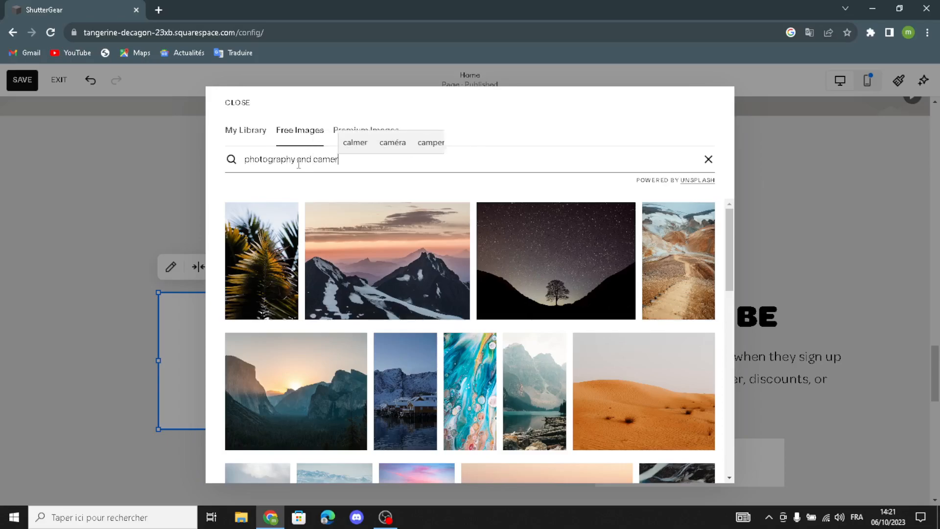
type("a equipments")
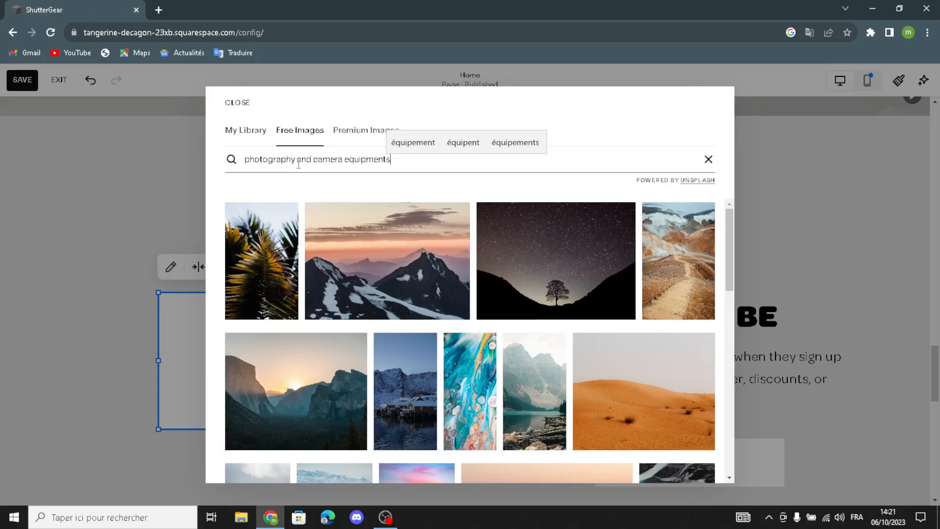
key("Return")
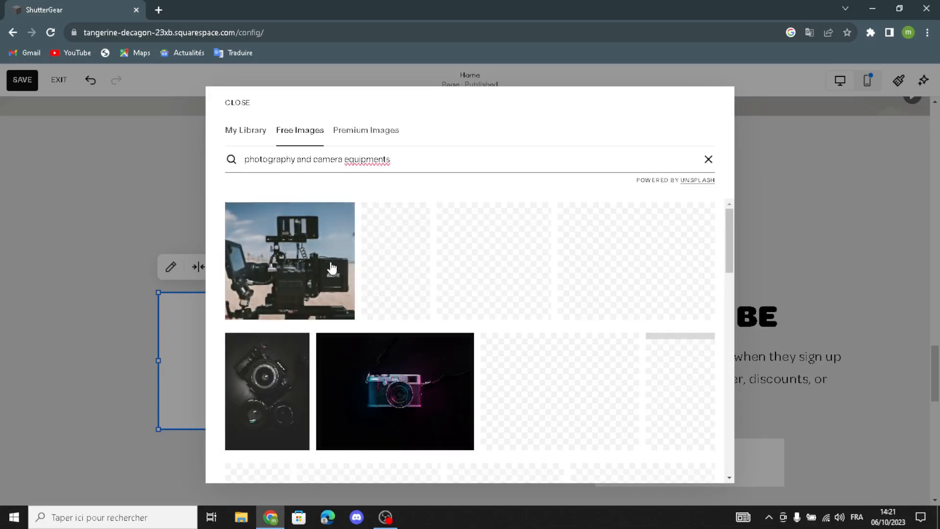
left_click(336, 226)
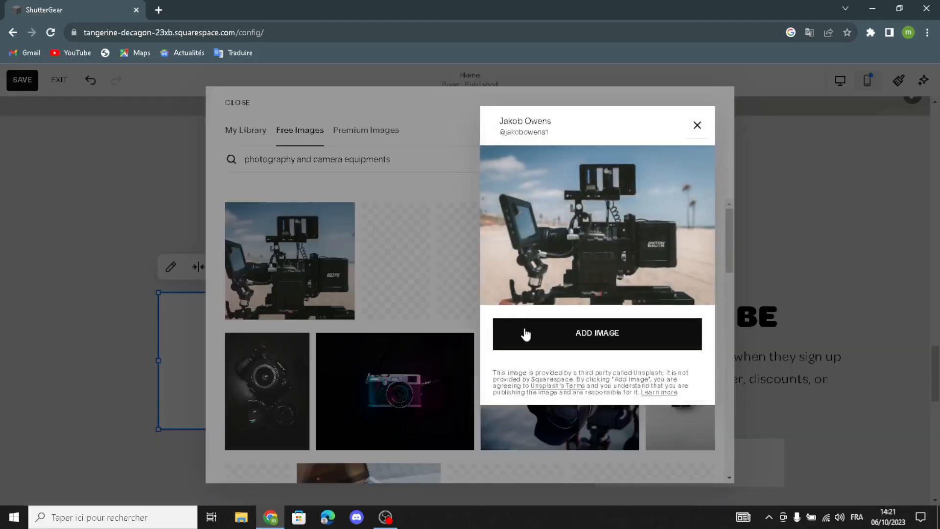
left_click(524, 332)
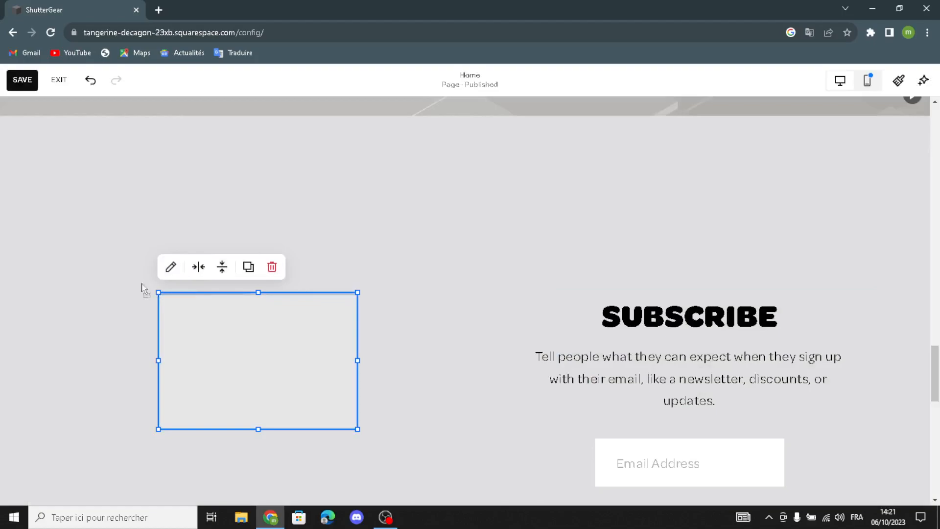
Enlarge the cinema camera image, stretching it up-left and down-right
left_click_drag(143, 285, 41, 158)
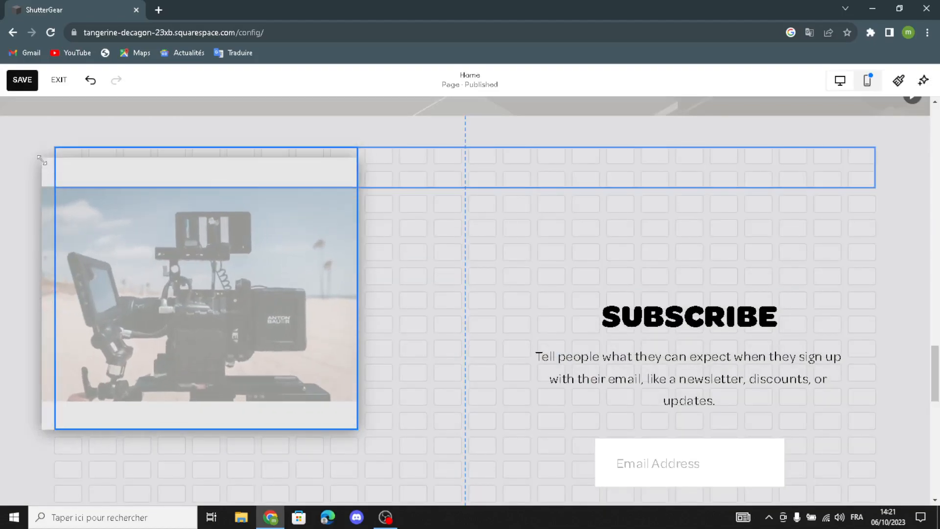
left_click_drag(336, 166, 338, 169)
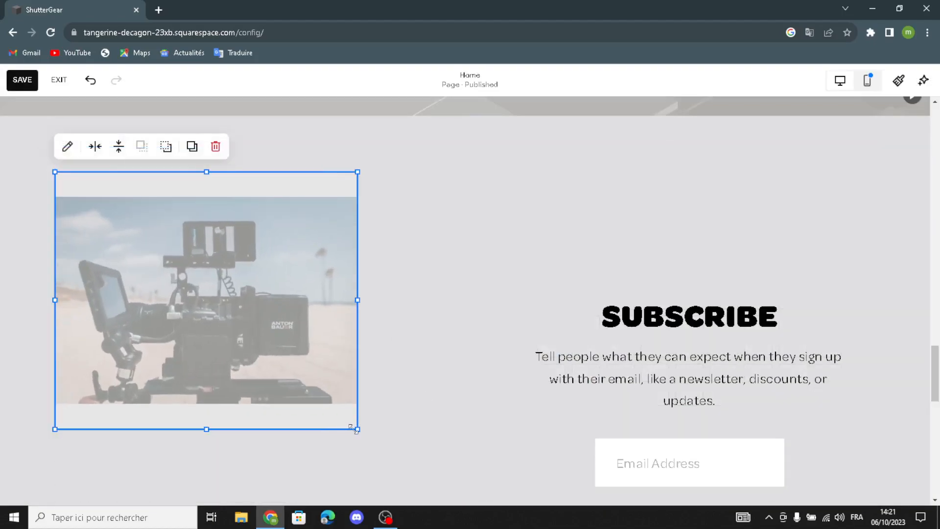
left_click_drag(363, 433, 400, 480)
Set the Subscribe section's background to the grey blob art pattern
left_click(415, 221)
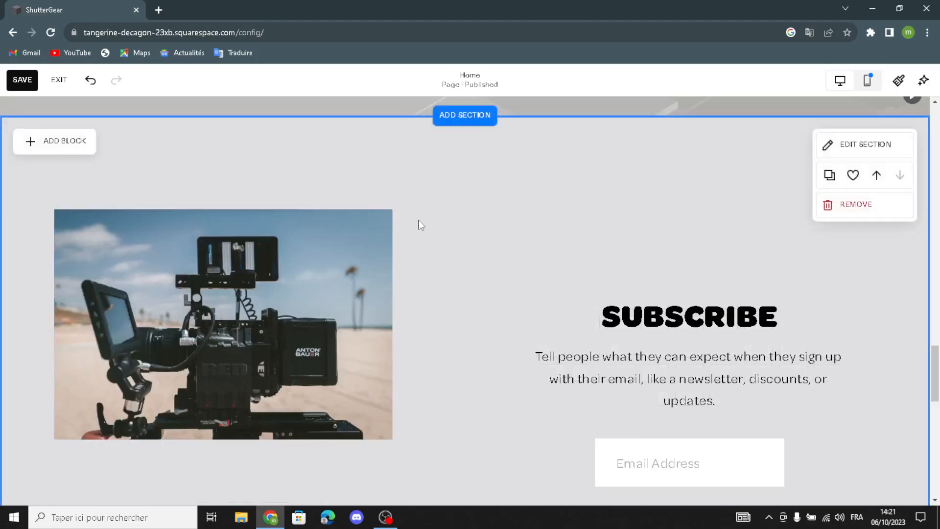
left_click(827, 144)
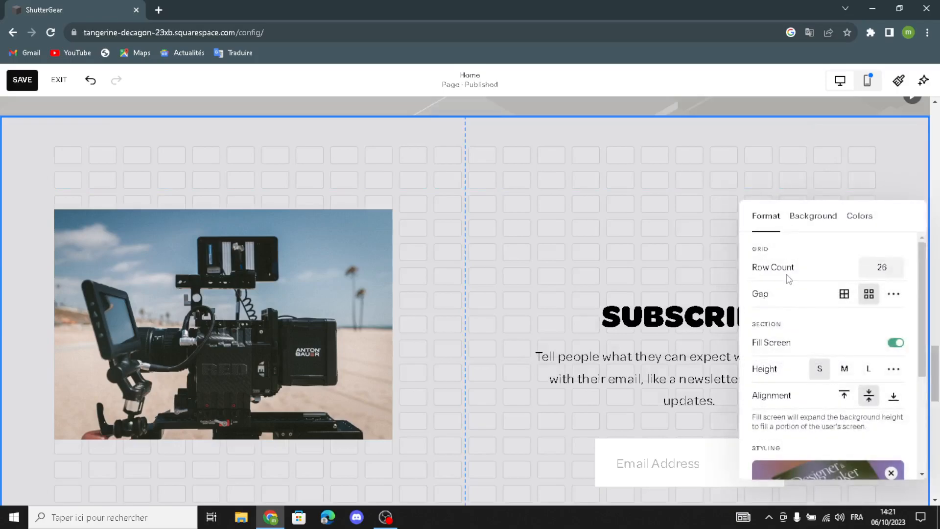
left_click(822, 214)
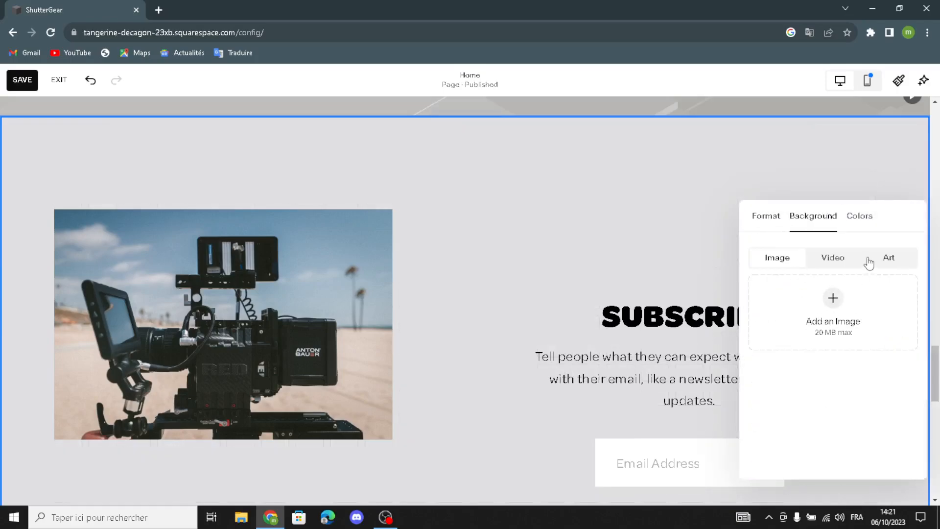
left_click(886, 258)
scroll(866, 328, "down", 6)
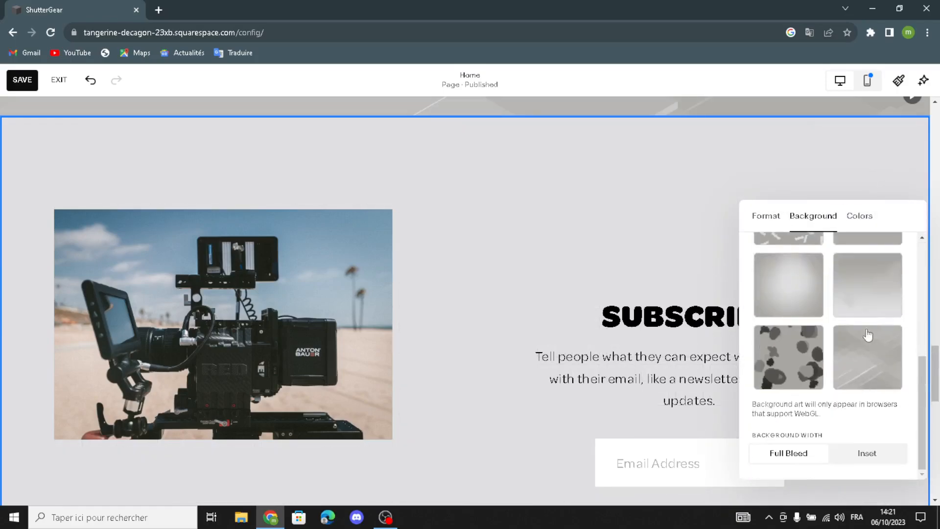
left_click(864, 352)
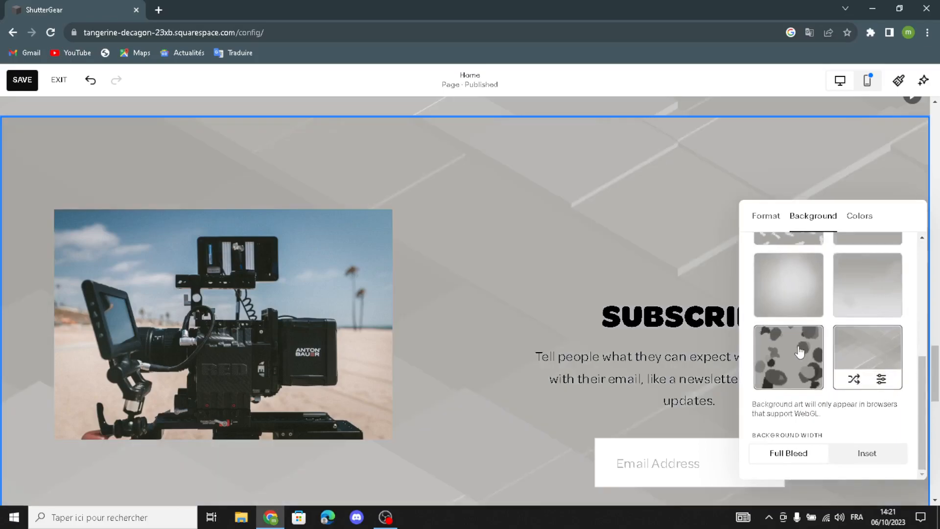
left_click(800, 351)
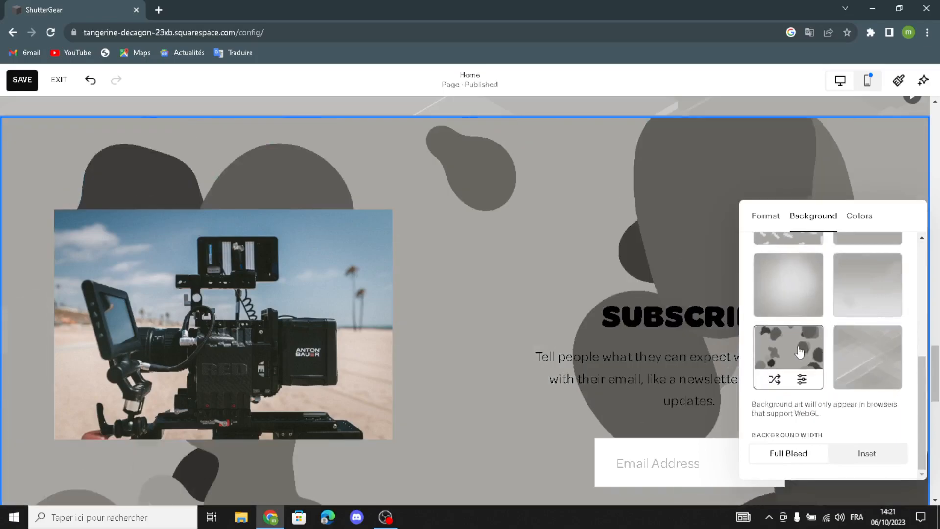
left_click(506, 255)
scroll(489, 247, "down", 4)
scroll(478, 210, "up", 2)
scroll(478, 205, "down", 5)
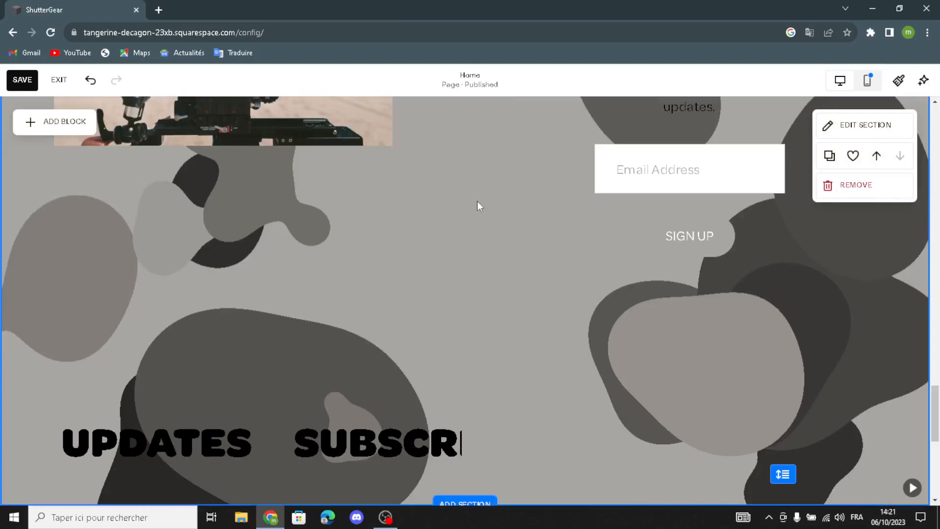
scroll(478, 202, "down", 3)
scroll(478, 201, "up", 6)
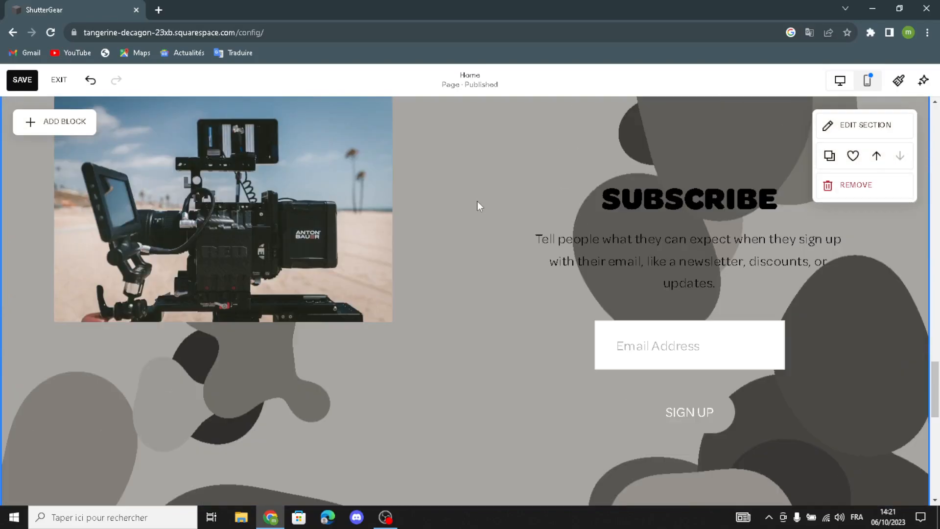
Turn on a white background for the newsletter form block and move it higher
left_click(652, 289)
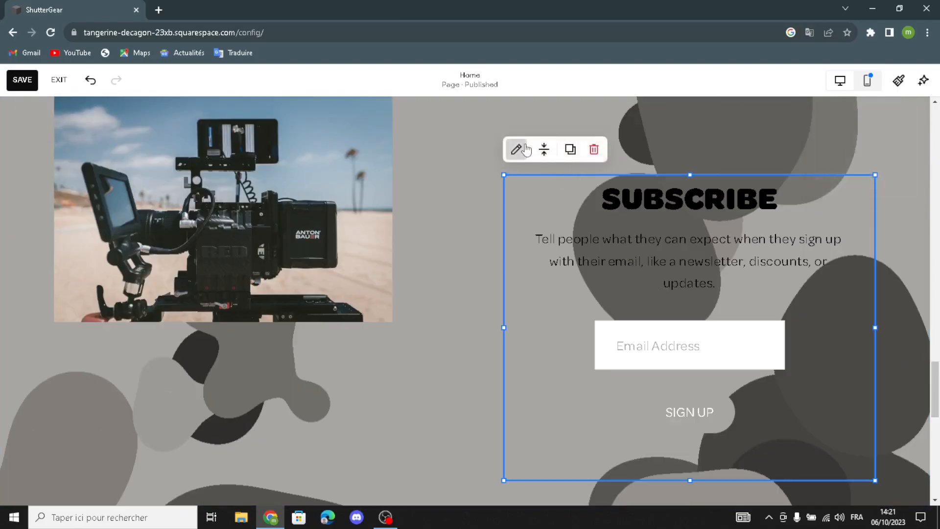
left_click(525, 147)
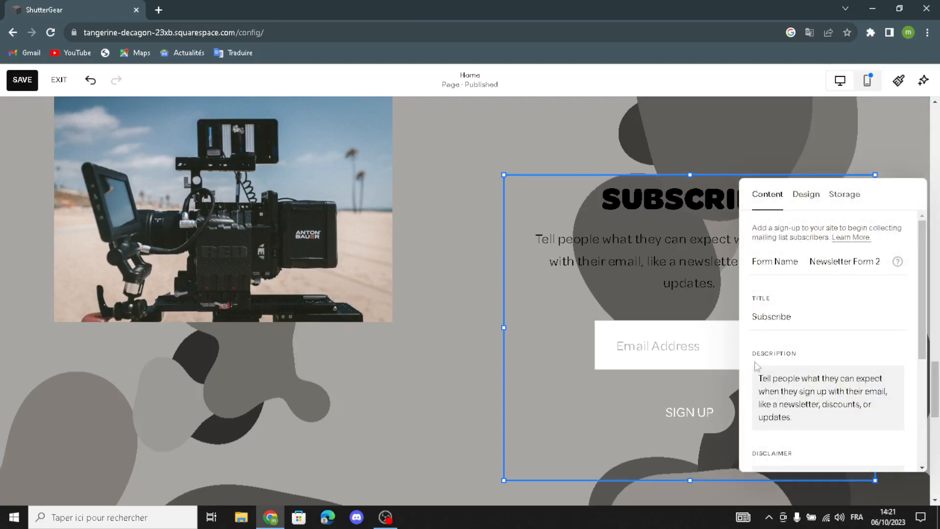
scroll(808, 357, "down", 3)
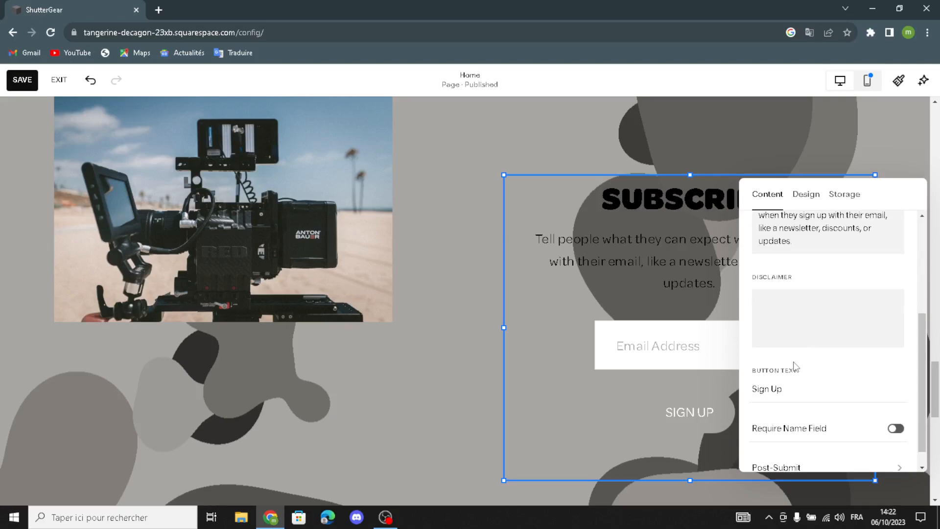
scroll(795, 367, "down", 1)
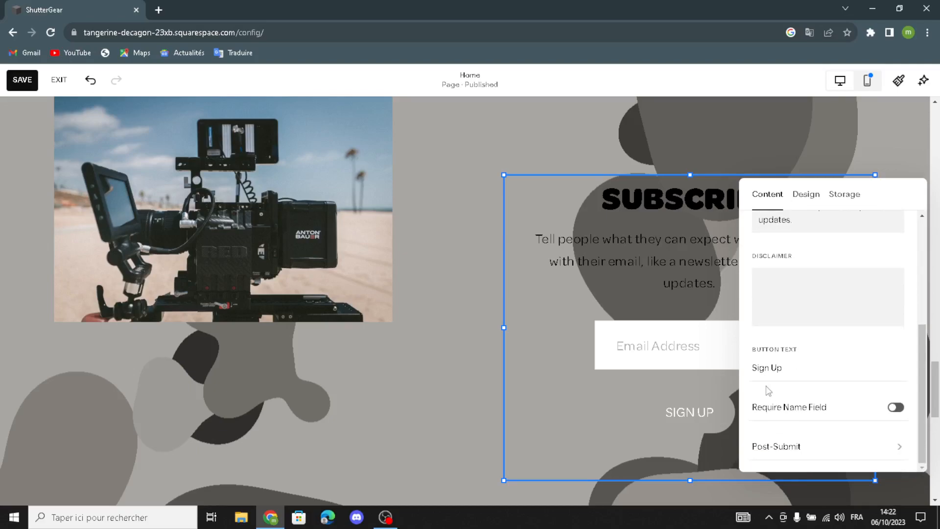
left_click(797, 195)
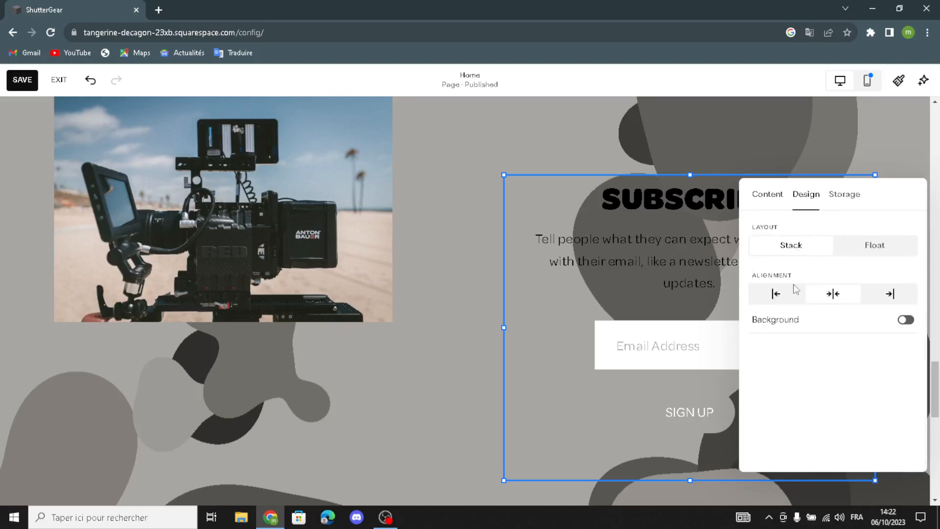
left_click(905, 320)
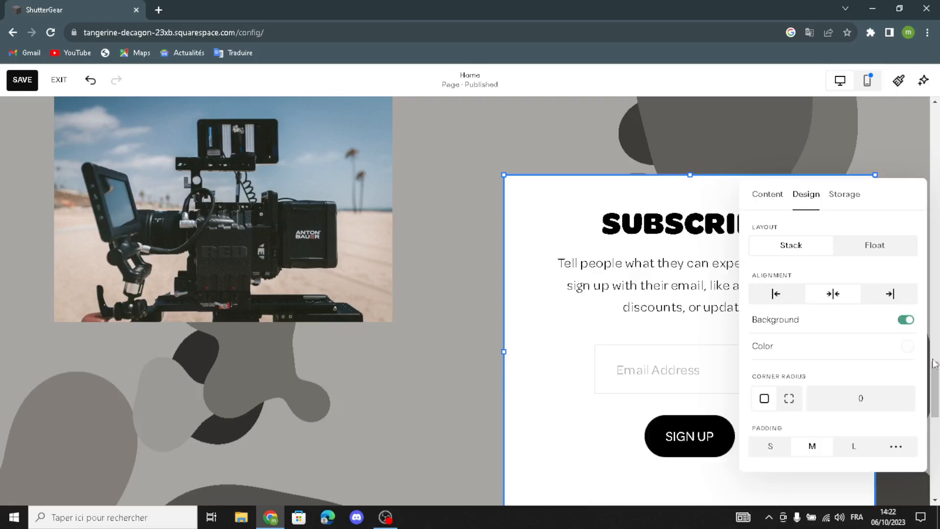
left_click_drag(571, 178, 574, 147)
scroll(416, 250, "down", 10)
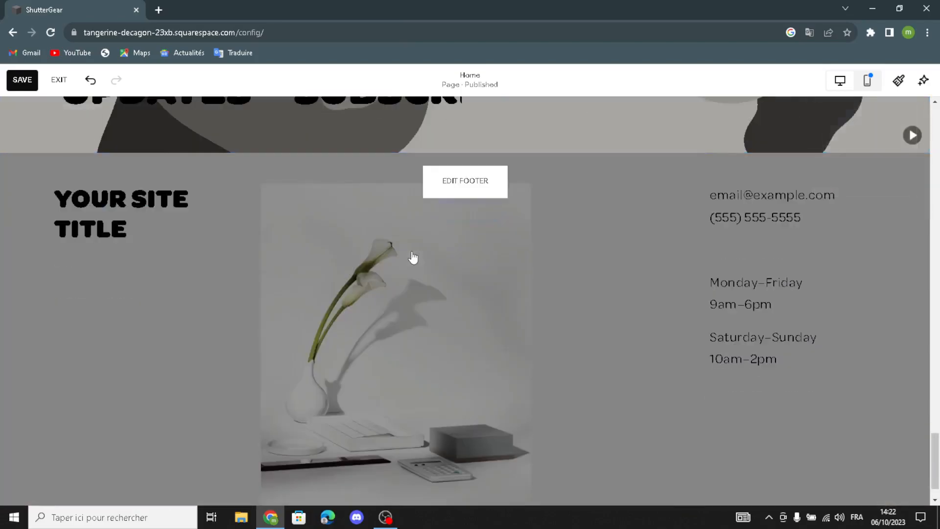
Replace the footer's vase photo with an empty image block in the footer centre
scroll(413, 257, "down", 1)
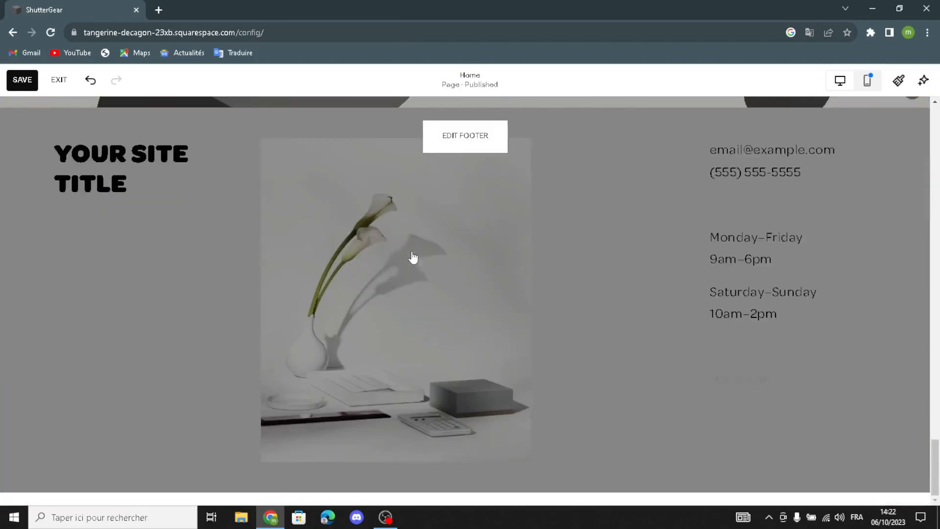
left_click(473, 147)
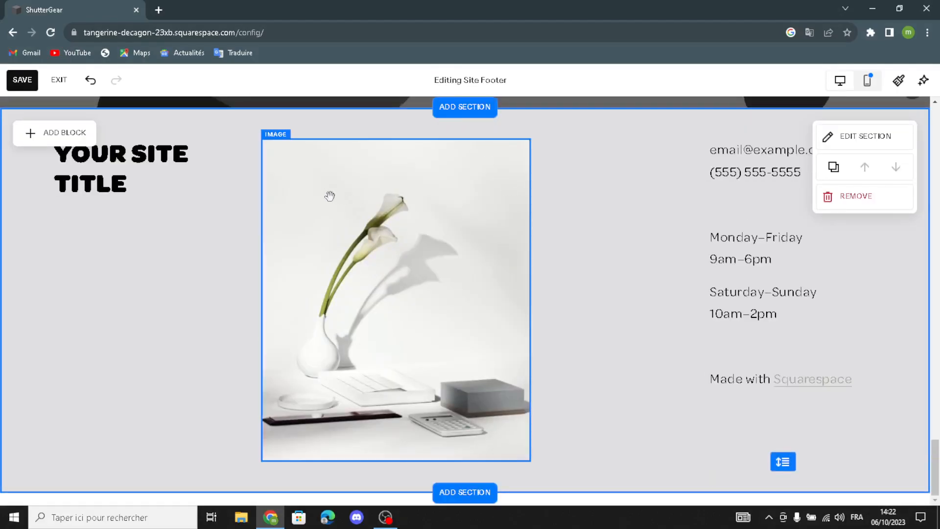
left_click(302, 150)
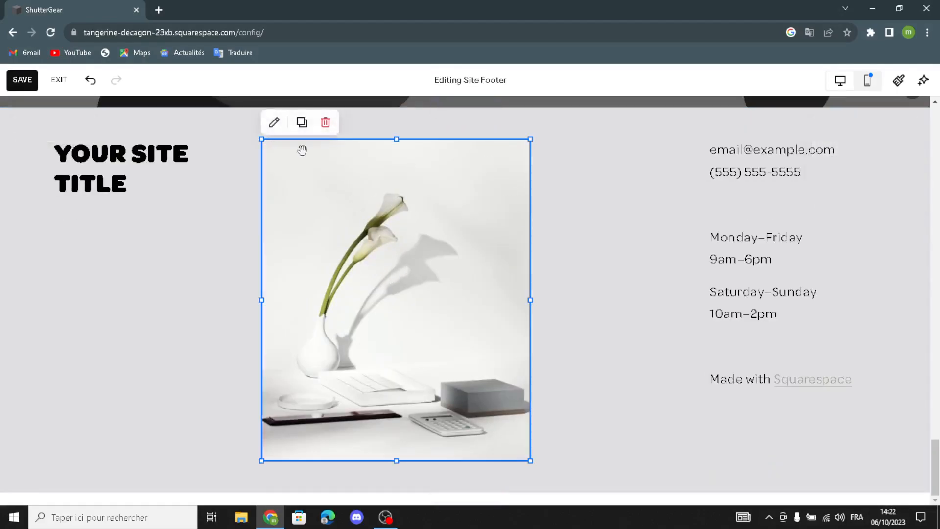
left_click(327, 123)
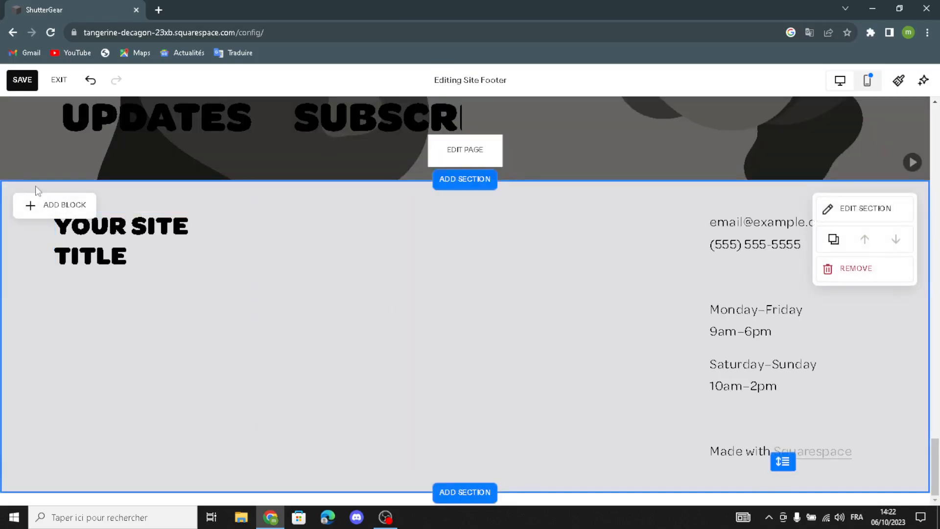
left_click(48, 206)
left_click(163, 243)
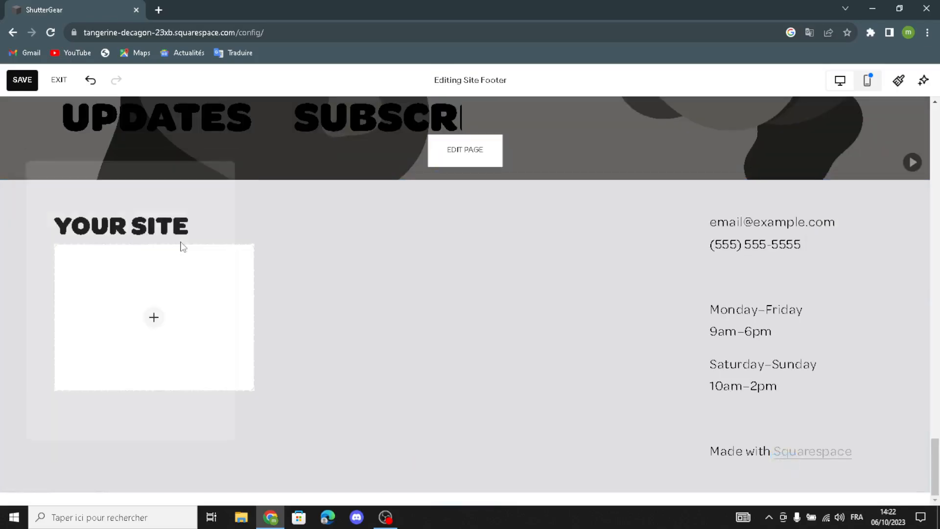
left_click_drag(163, 293, 452, 357)
Add the free 'photography equipments' camera lens photo and widen it on both sides
left_click(430, 351)
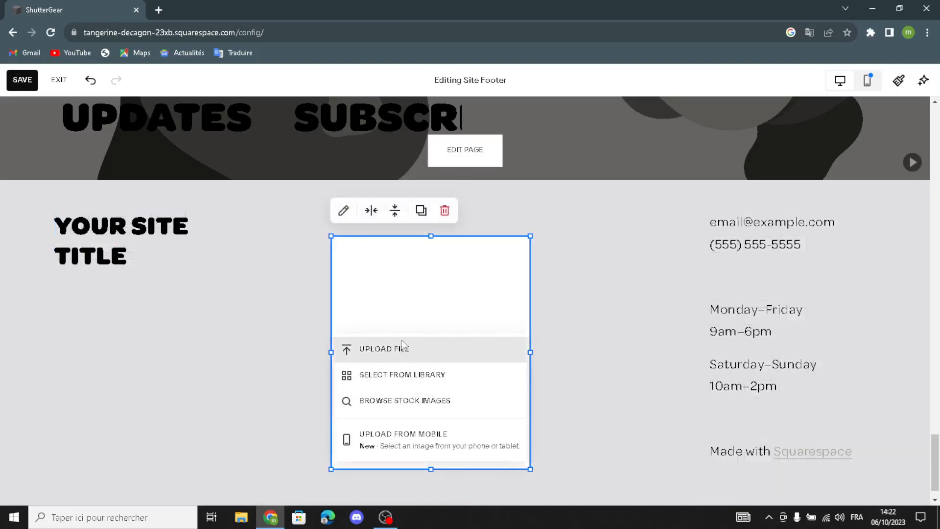
left_click(396, 376)
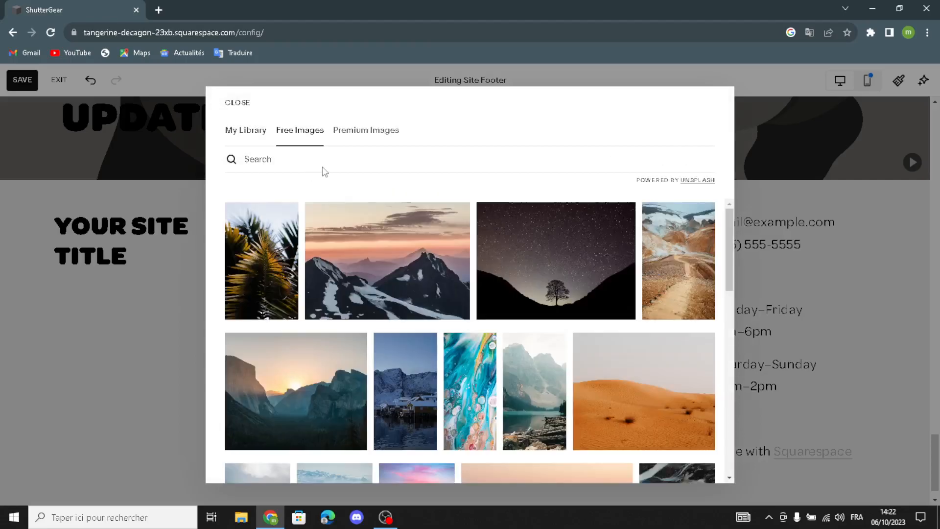
type("photo")
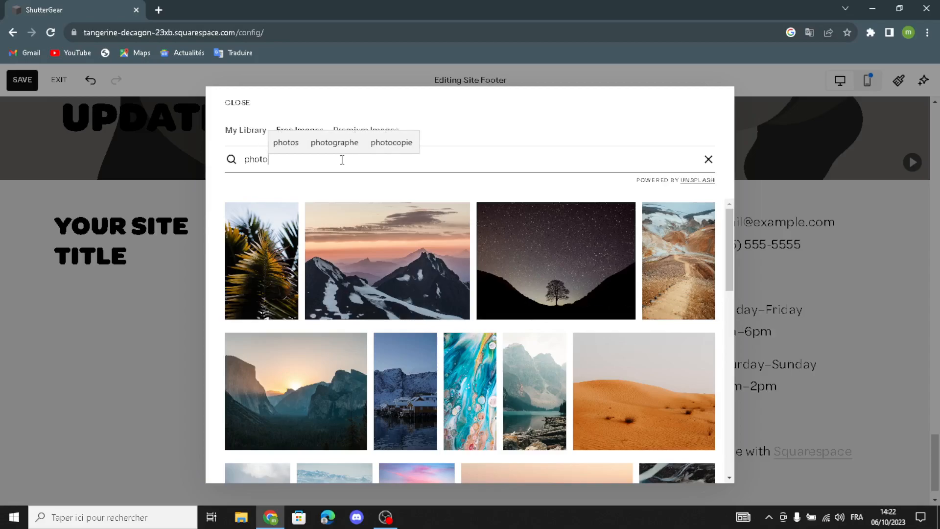
type("graphy e")
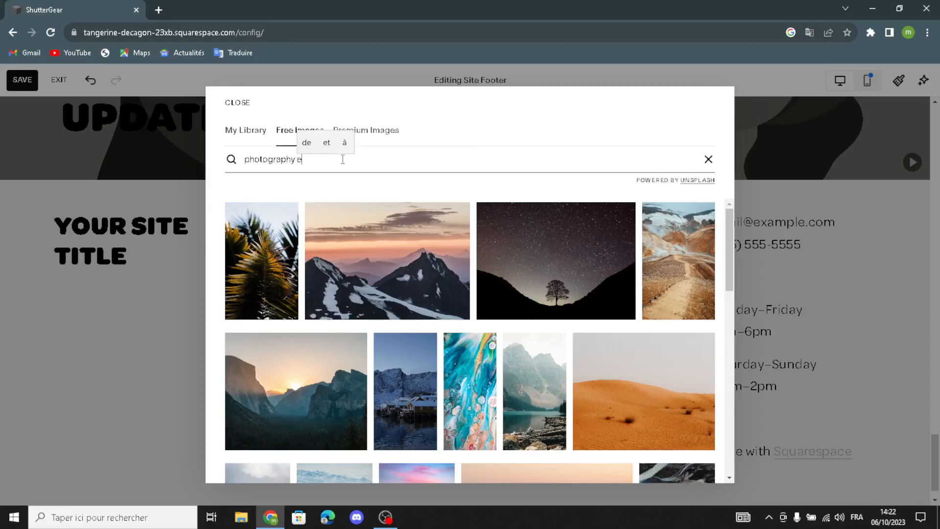
type("quipments")
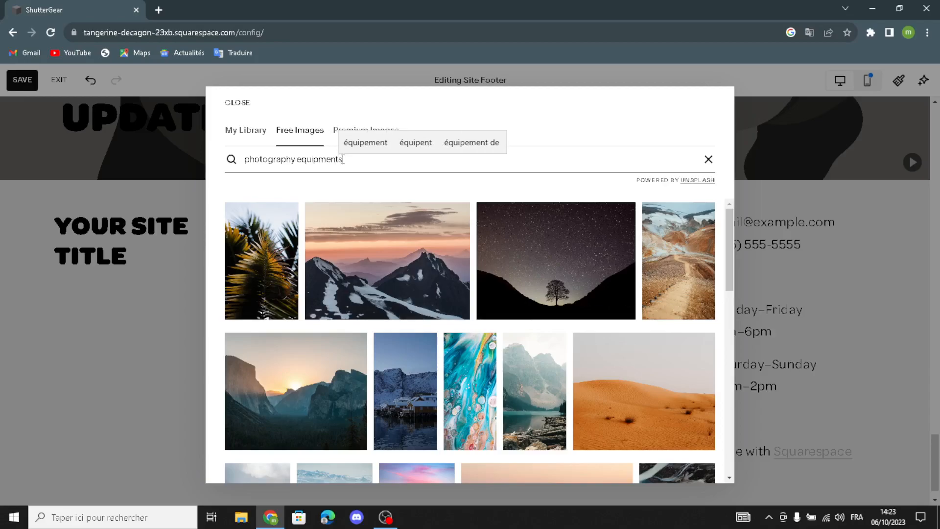
key("Return")
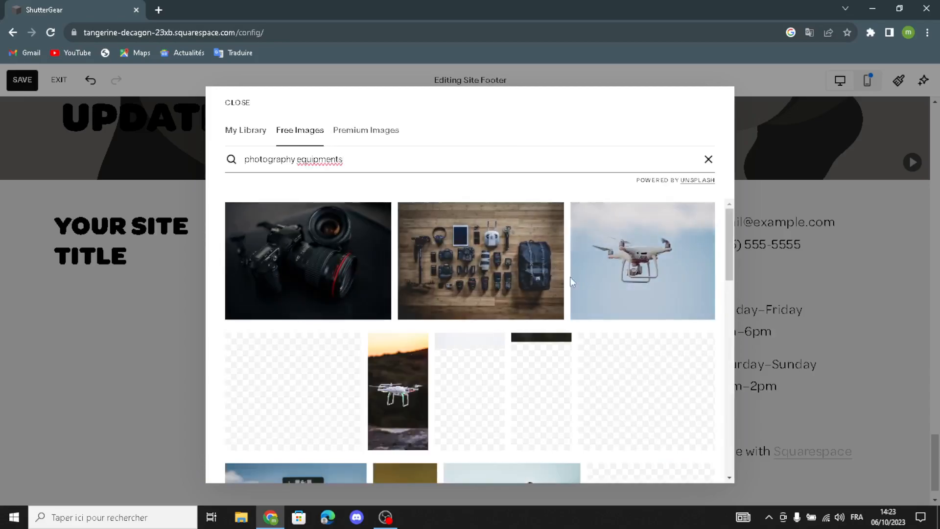
scroll(299, 313, "down", 1)
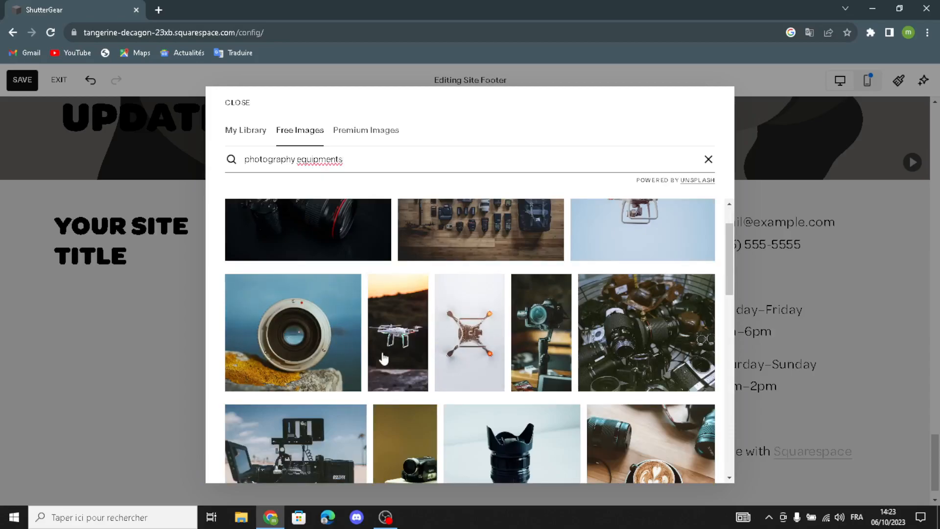
scroll(371, 357, "down", 2)
left_click(545, 352)
left_click(550, 352)
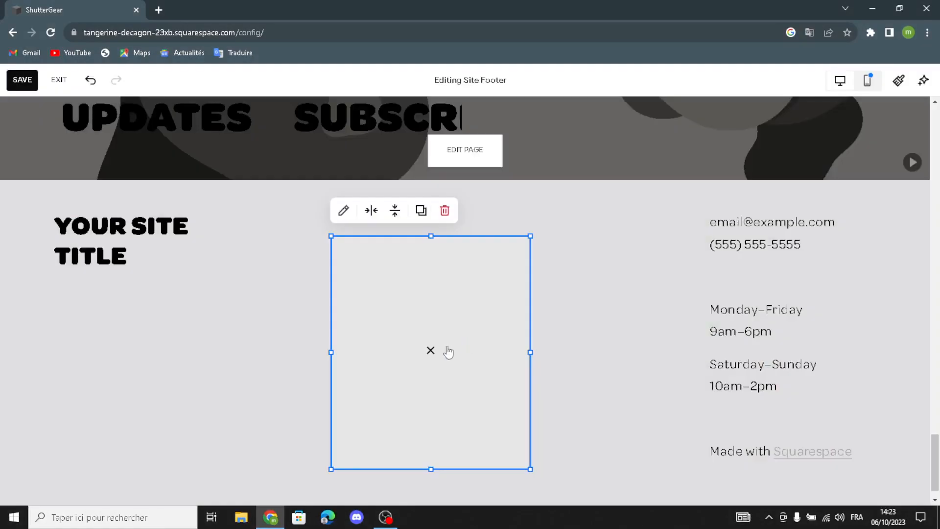
left_click_drag(334, 470, 273, 467)
left_click_drag(530, 236, 600, 236)
Apply the last art pattern, a grey geometric design, as the footer background
left_click(656, 236)
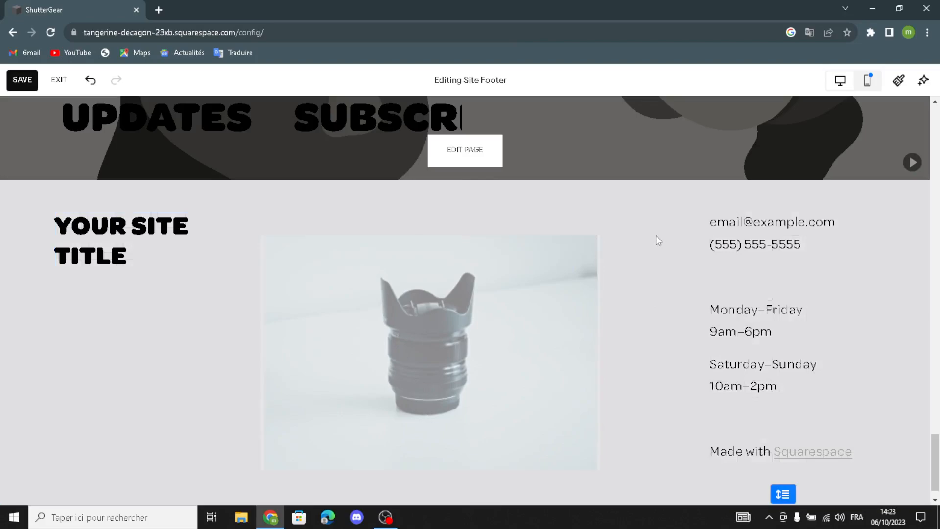
left_click(843, 211)
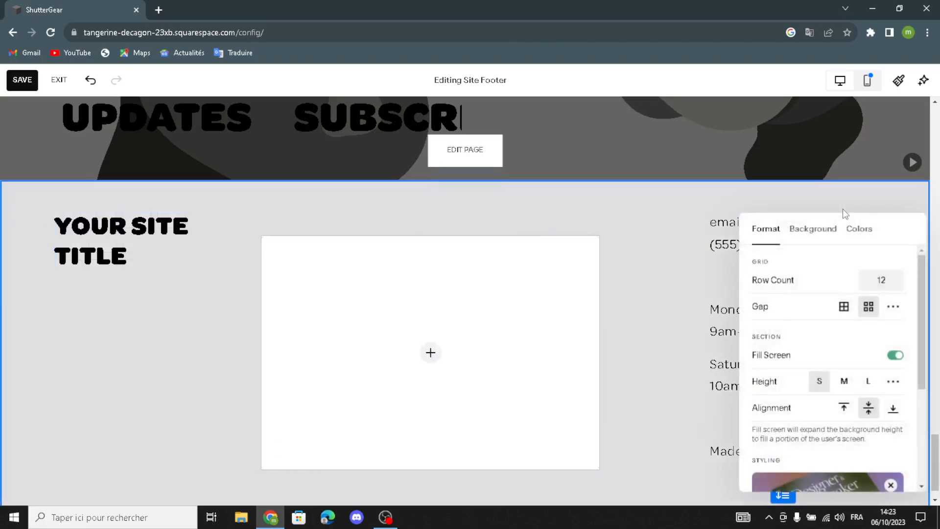
left_click(813, 232)
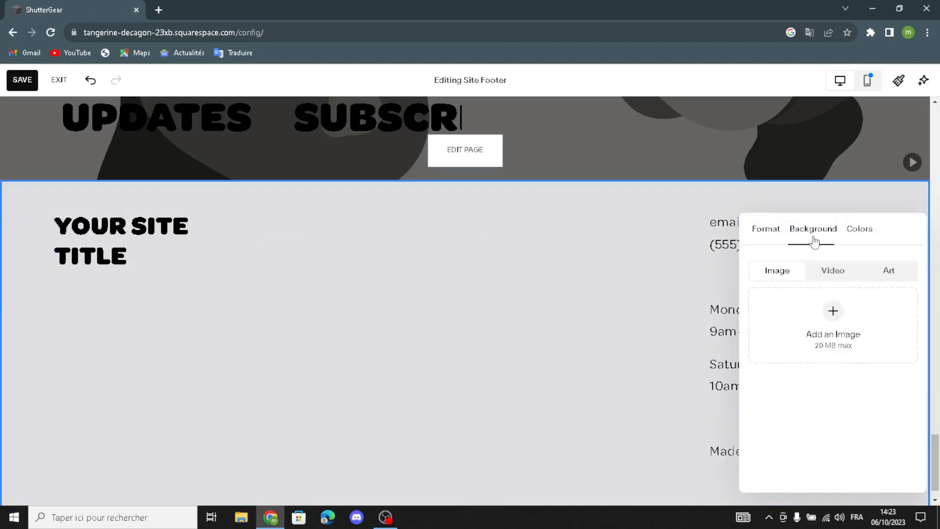
left_click(869, 274)
scroll(877, 349, "down", 3)
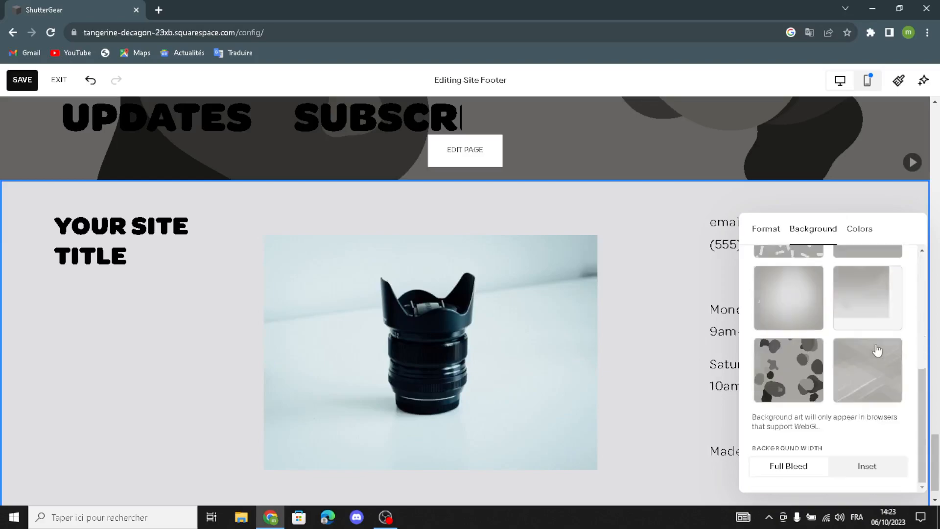
left_click(878, 376)
left_click(99, 322)
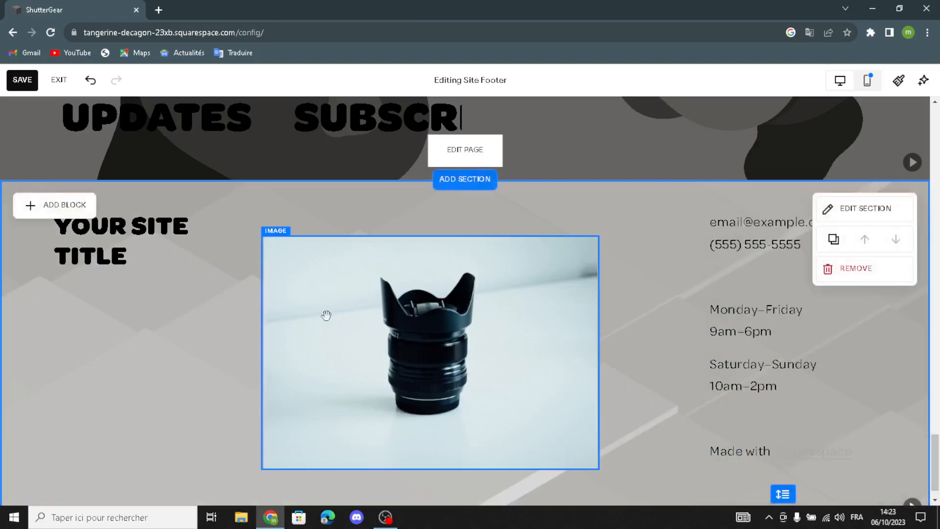
Shrink the lens photo from its top-left corner
left_click(269, 246)
left_click_drag(263, 237, 331, 269)
left_click(199, 355)
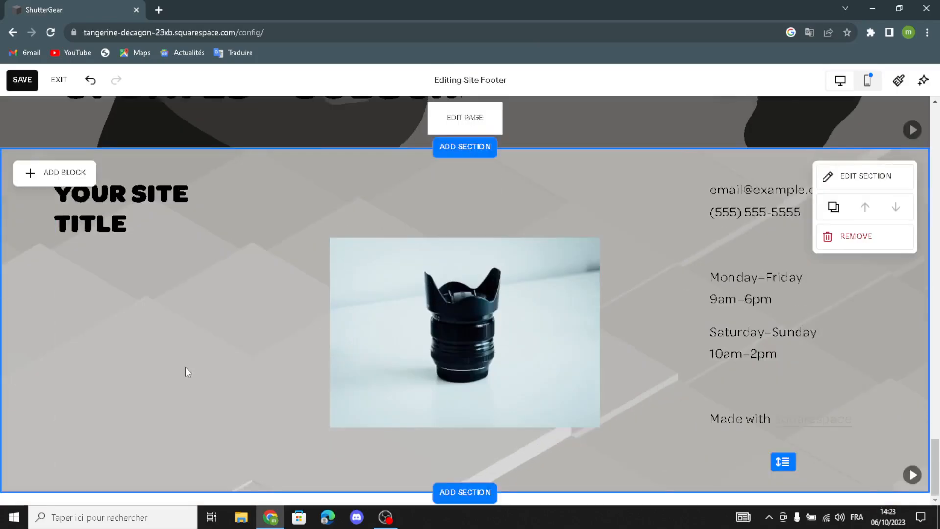
scroll(185, 366, "up", 3)
scroll(185, 366, "down", 3)
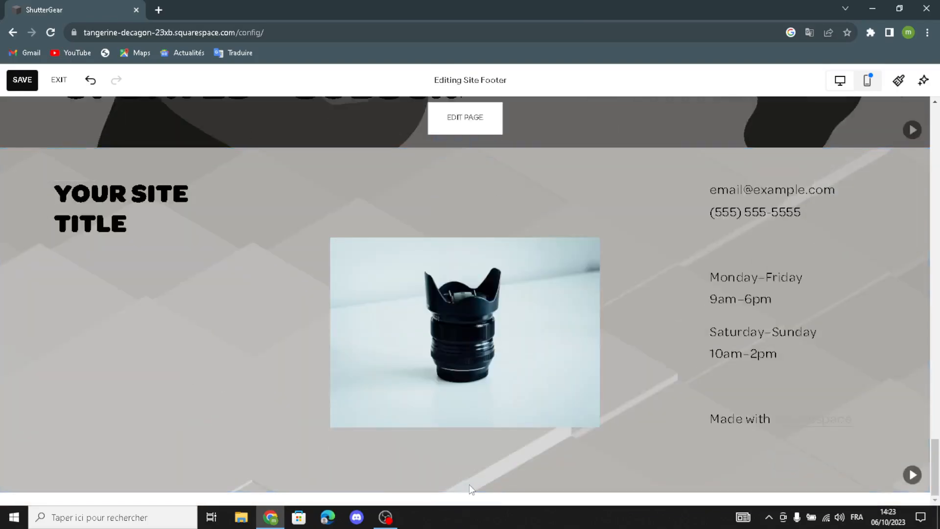
left_click(444, 497)
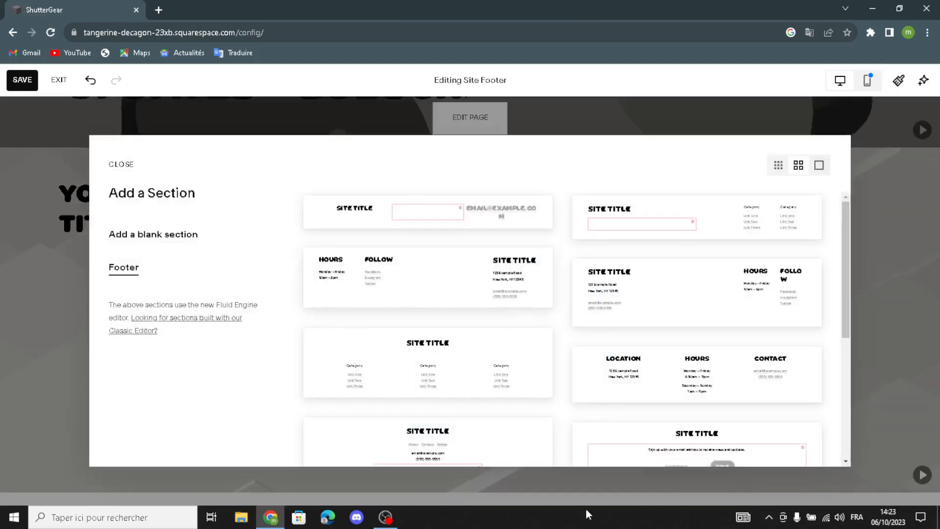
left_click(161, 241)
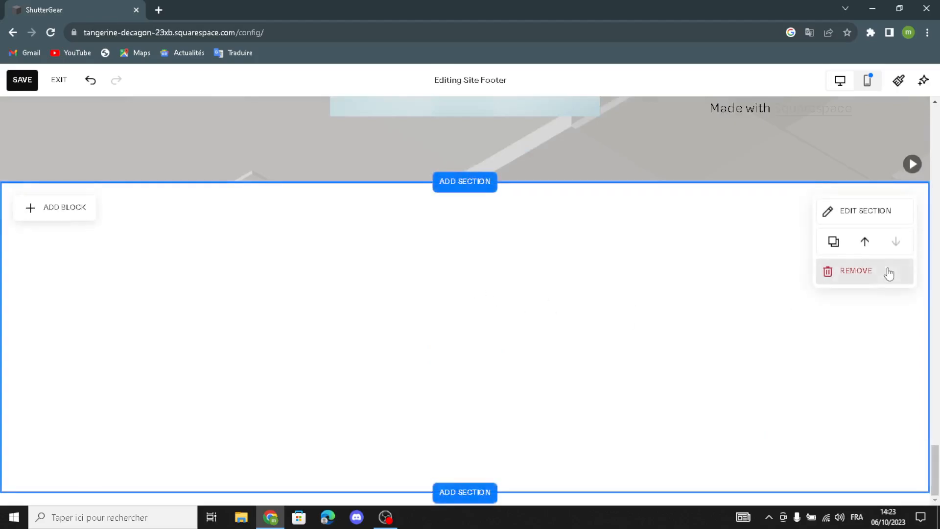
left_click(886, 272)
left_click(539, 311)
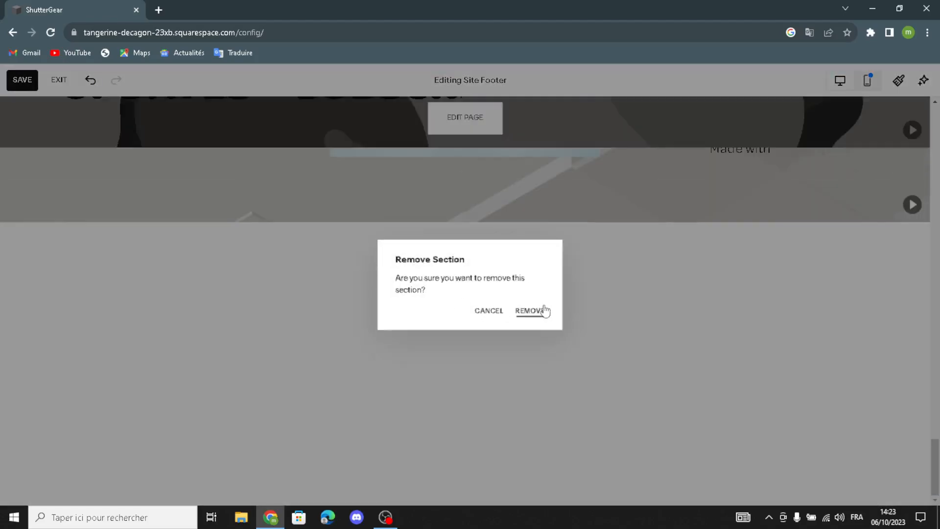
scroll(567, 328, "up", 10)
scroll(549, 324, "up", 20)
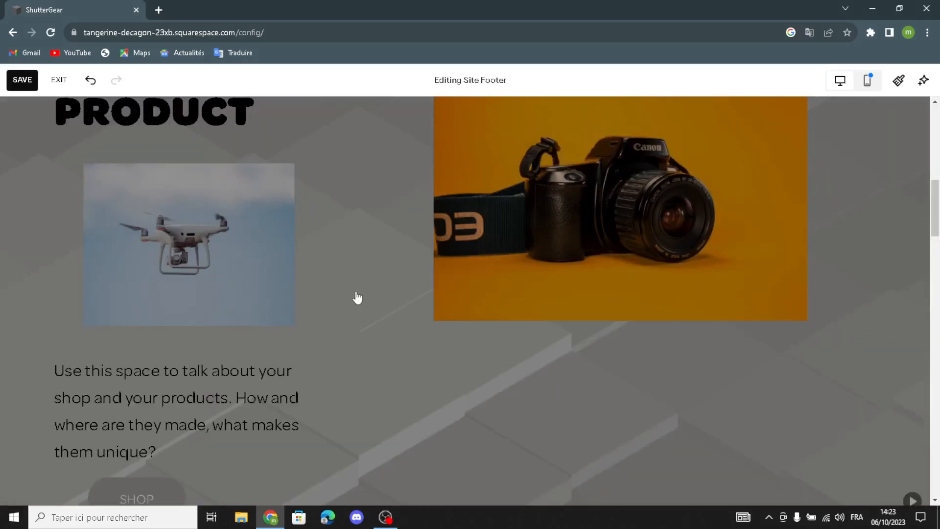
Save the homepage, undo the last change, and exit the editor choosing SAVE
scroll(384, 252, "up", 10)
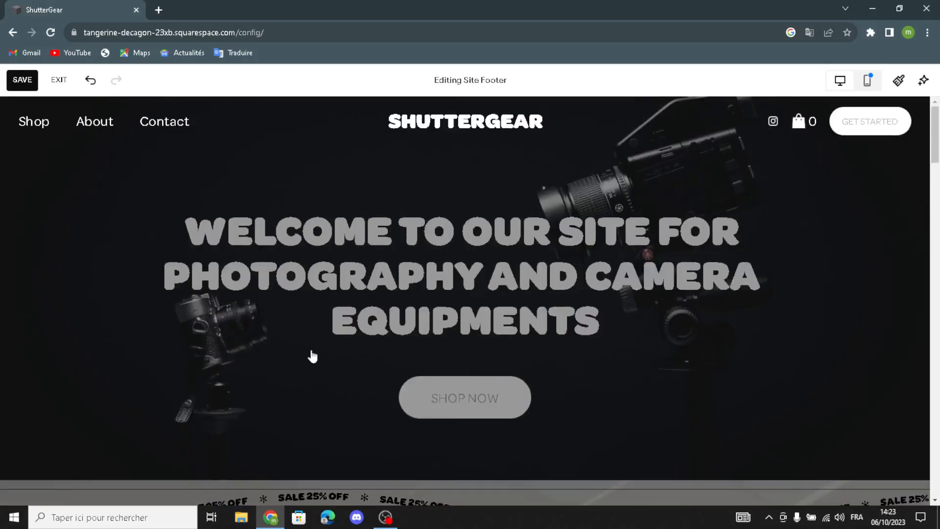
scroll(306, 367, "down", 7)
scroll(334, 332, "up", 6)
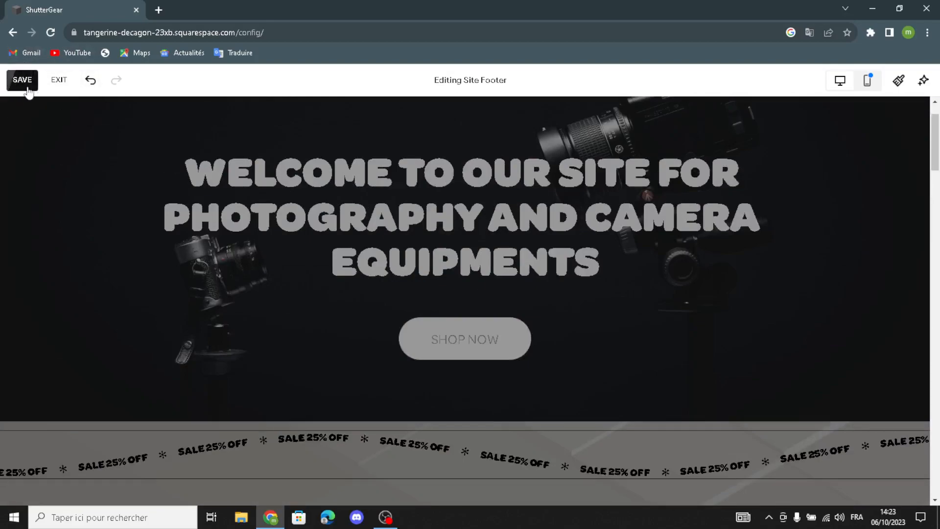
left_click(23, 84)
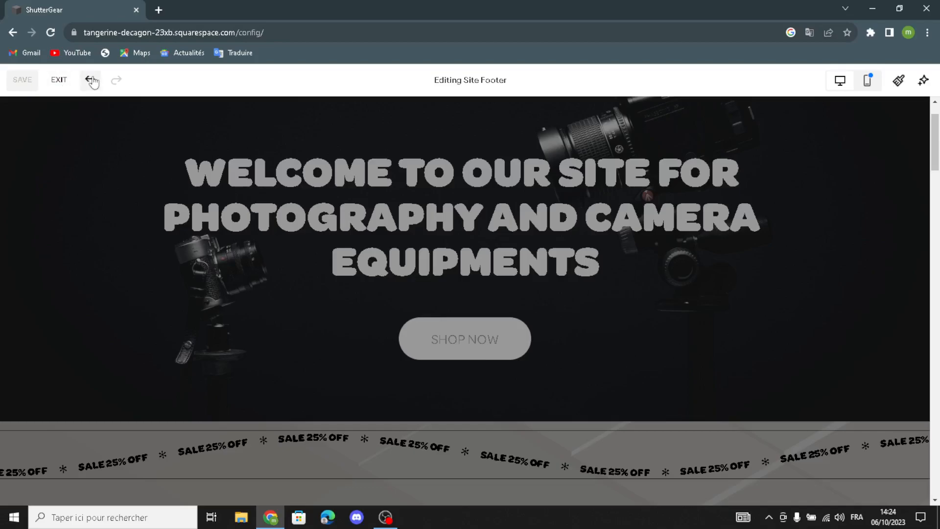
left_click(90, 81)
left_click(67, 85)
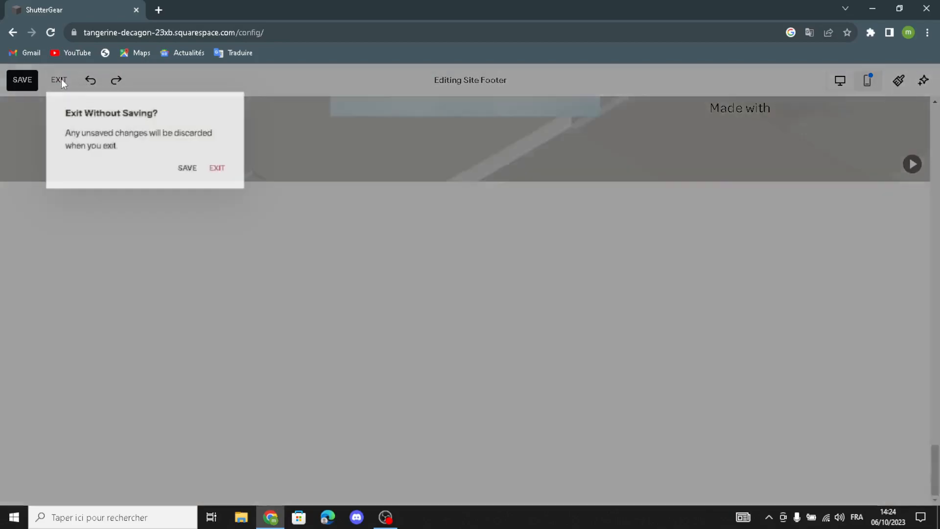
left_click(186, 168)
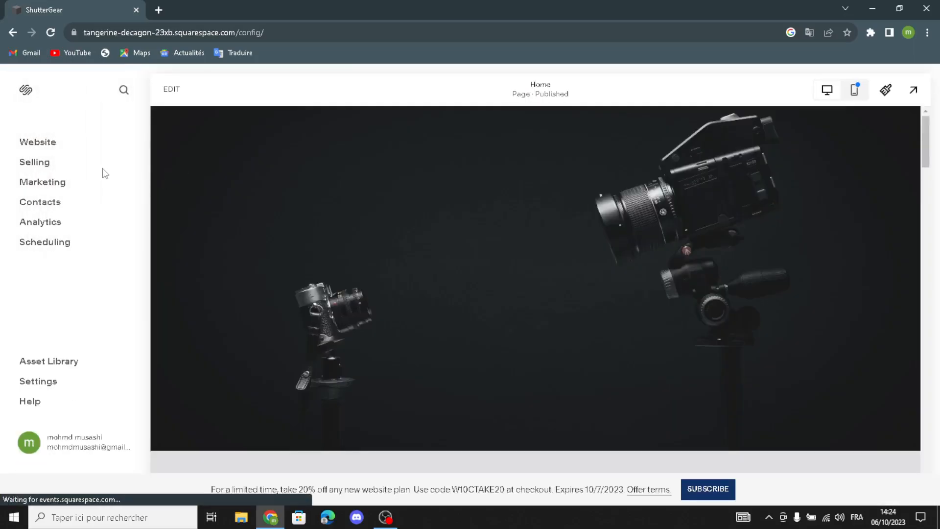
Open Selling, start a product, then dismiss the 'What do you want to sell?' dialog
left_click(55, 163)
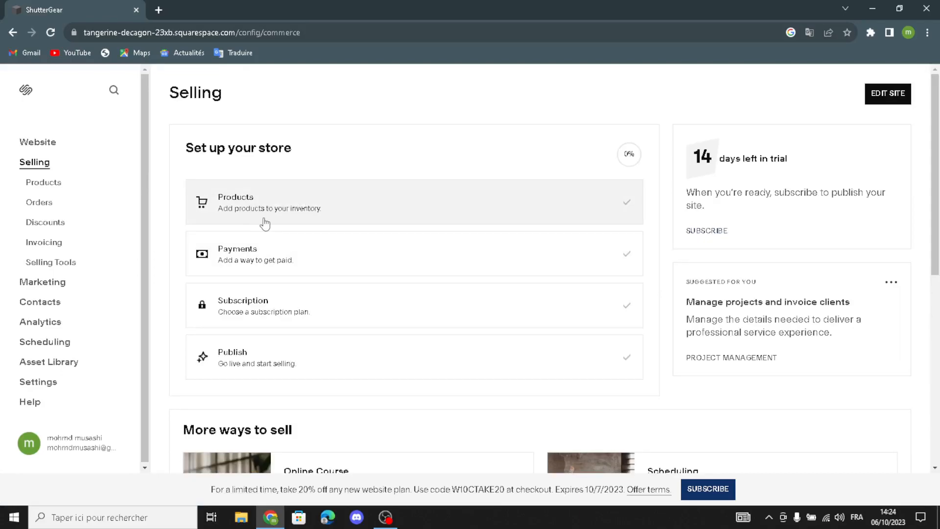
left_click(264, 224)
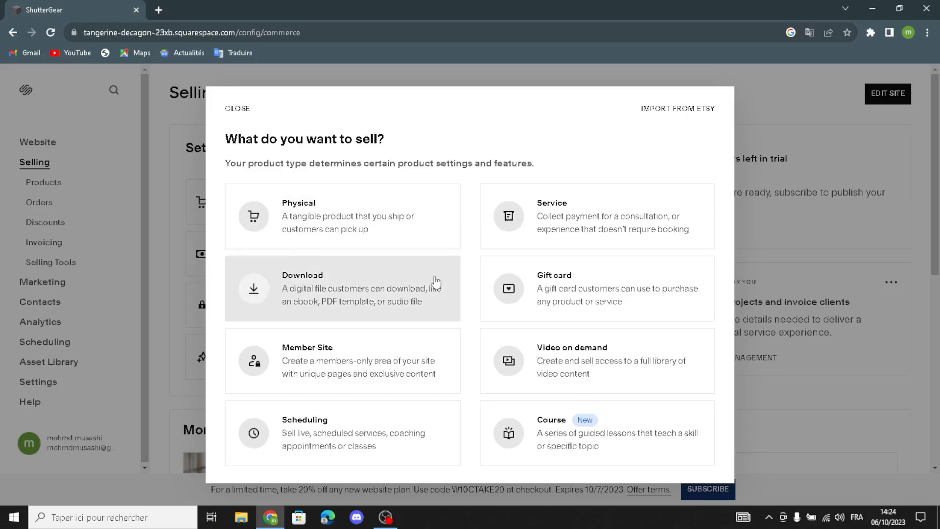
left_click(435, 70)
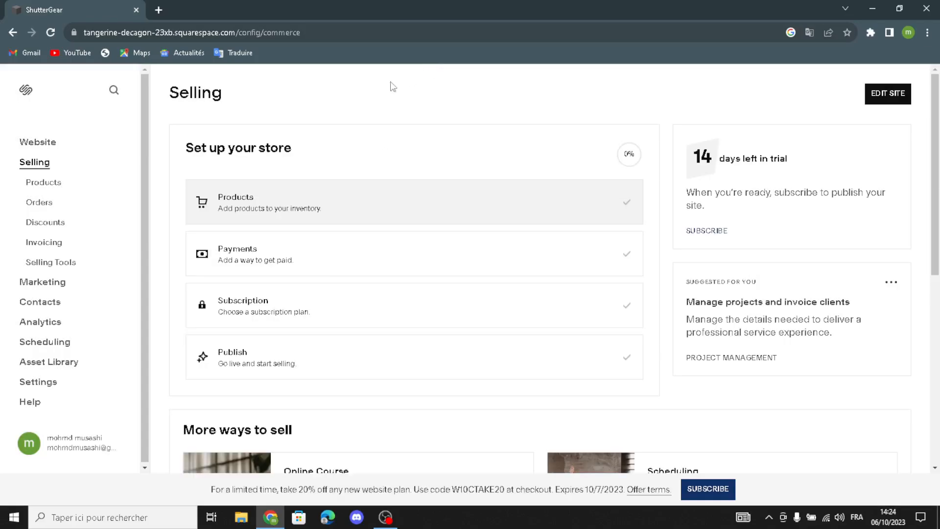